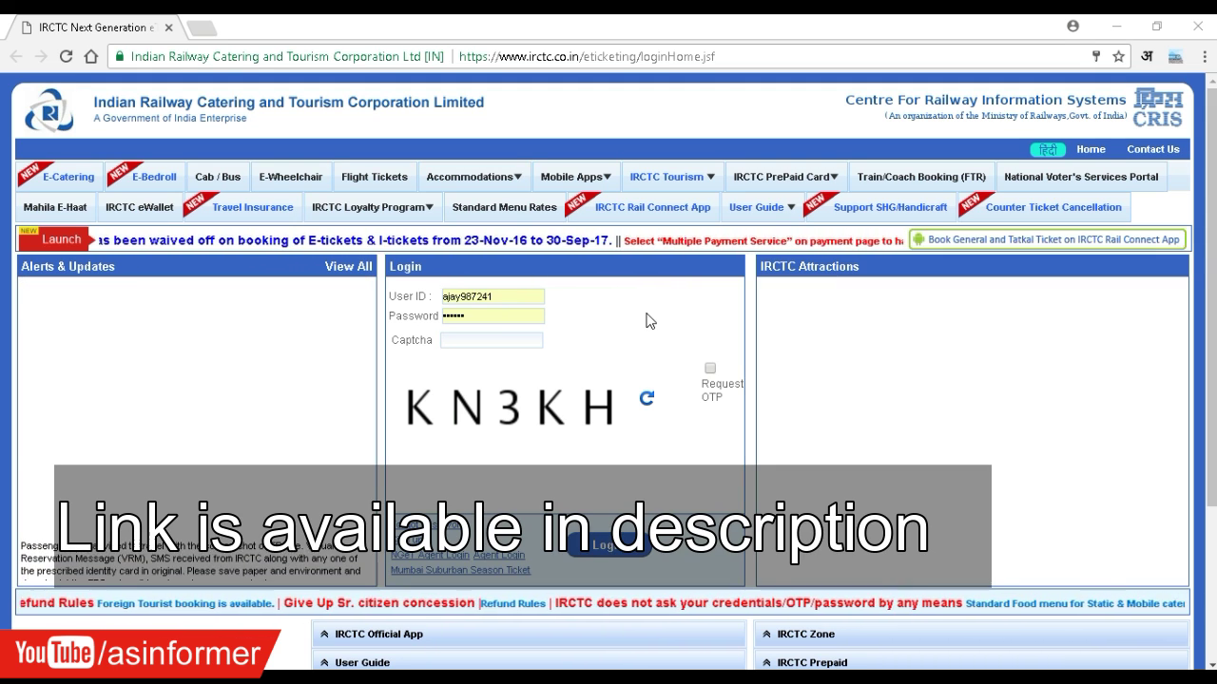
# - Open a new tab and load the TatkalForSure Chrome Web Store page from the pasted link
pyautogui.middleClick(88, 58)
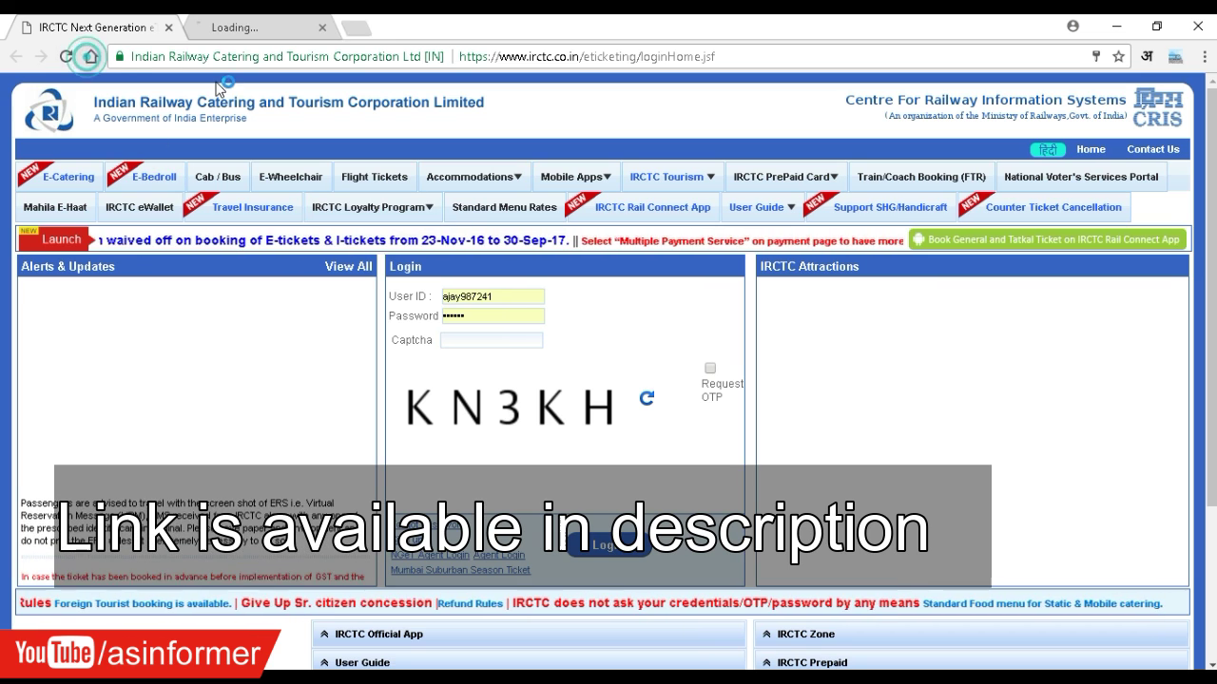
pyautogui.click(266, 26)
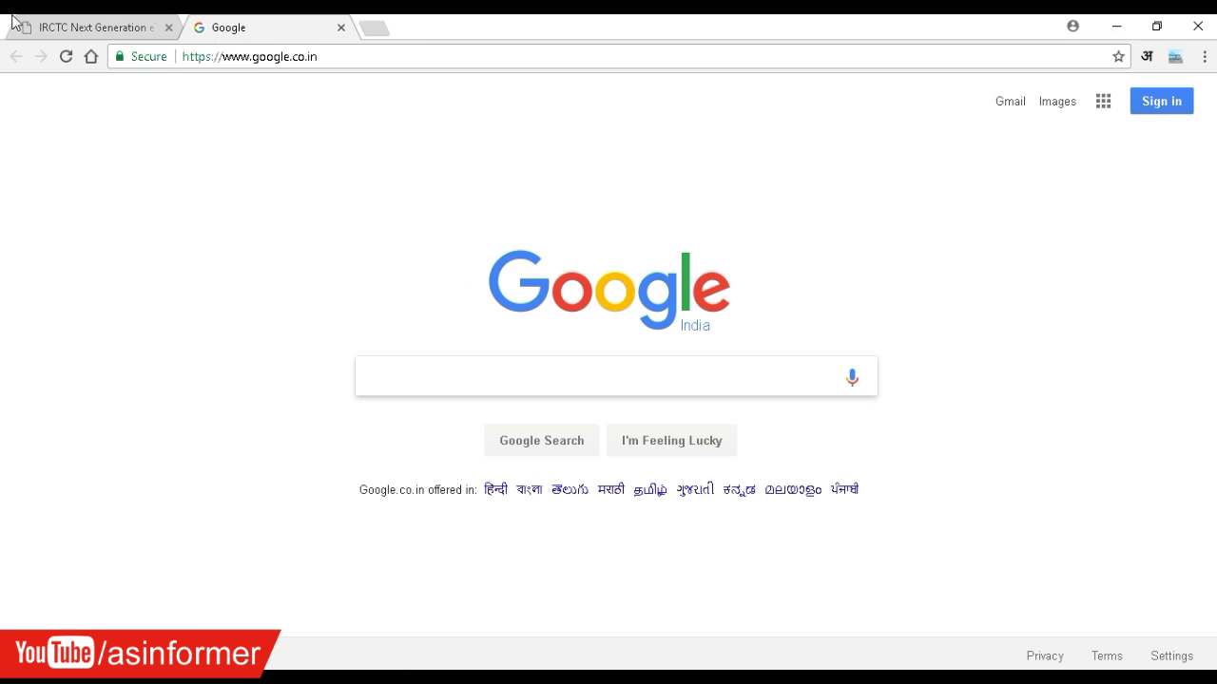
pyautogui.click(71, 28)
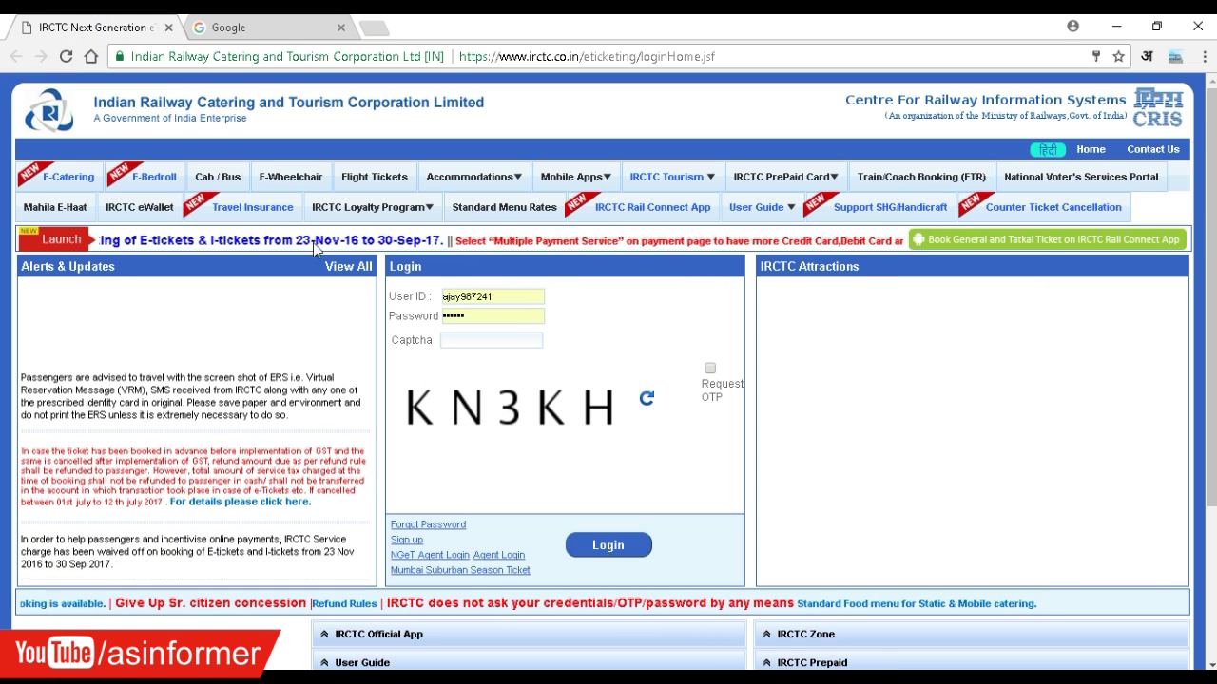
pyautogui.click(316, 30)
pyautogui.click(339, 63)
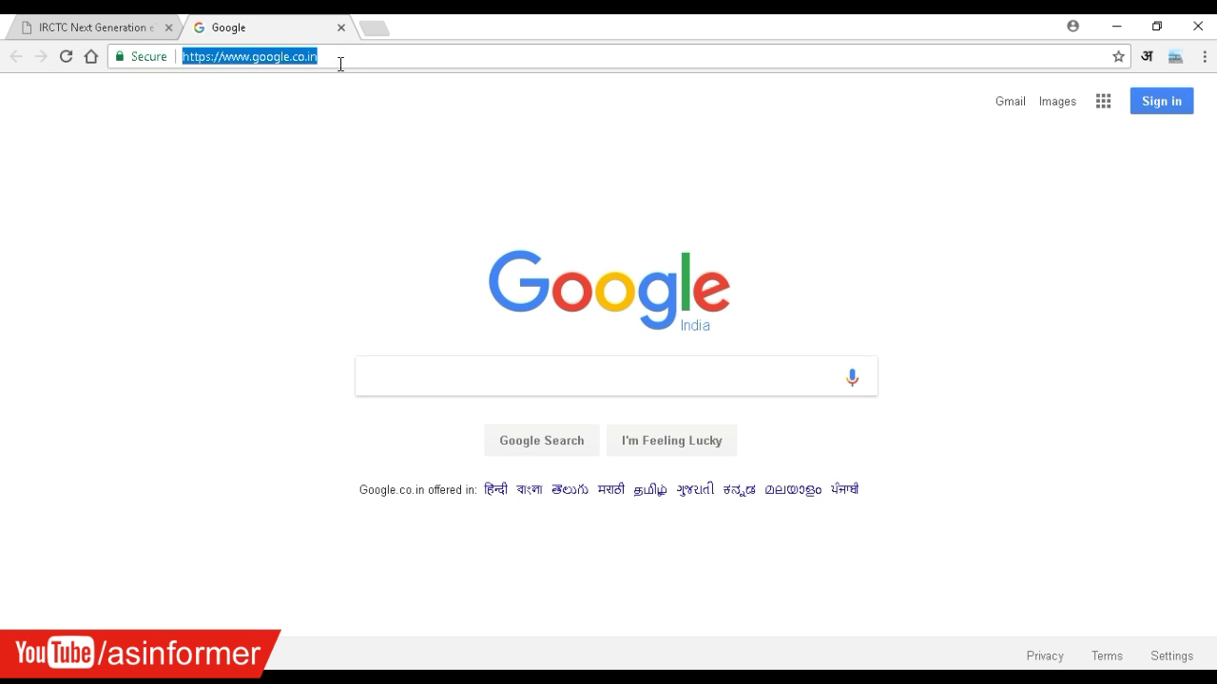
pyautogui.write('https://chrome.google.com/webstore/detail/tatkalforsure/mjibdhifibokijabebohlhfnmljbleff/related')
pyautogui.press('Return')
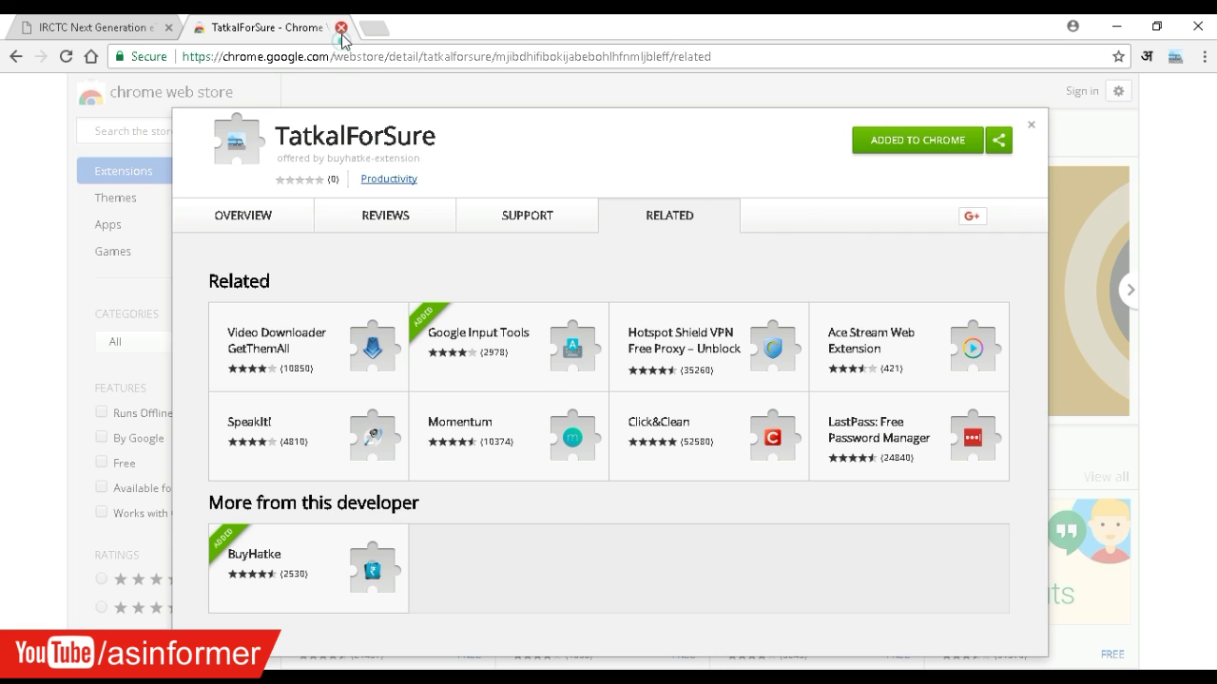
# - Close the Web Store tab and open TatkalForSure's trip form page from the extension panel
pyautogui.click(340, 26)
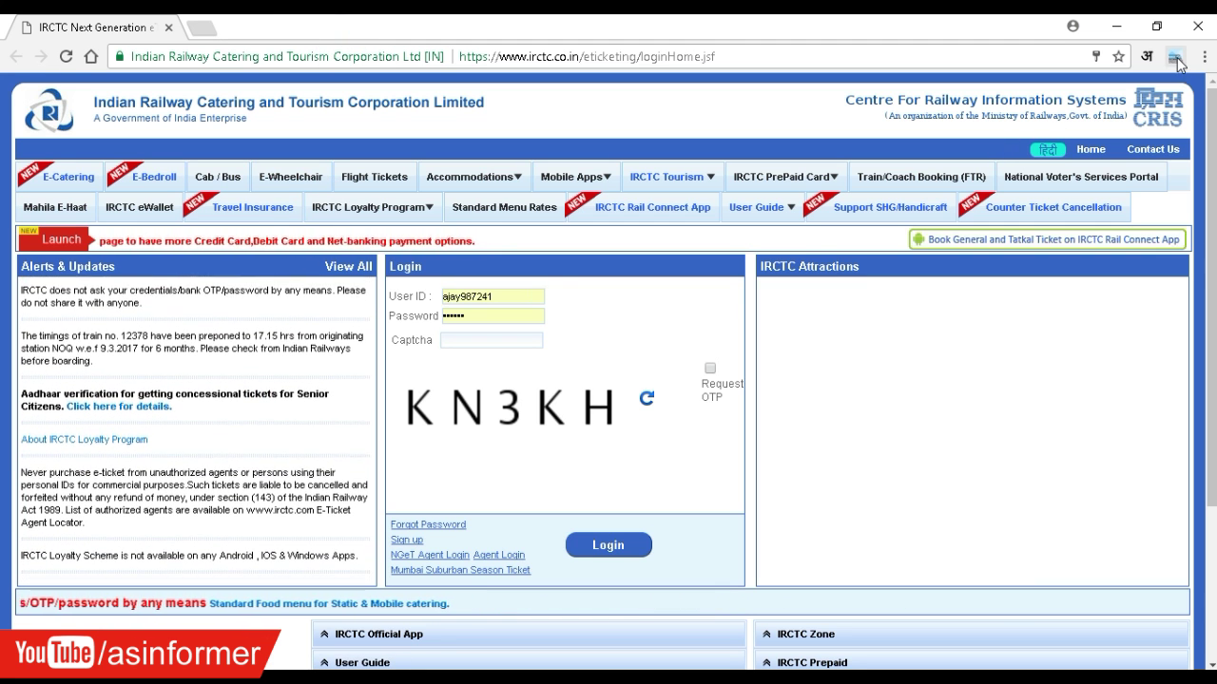
pyautogui.click(1175, 56)
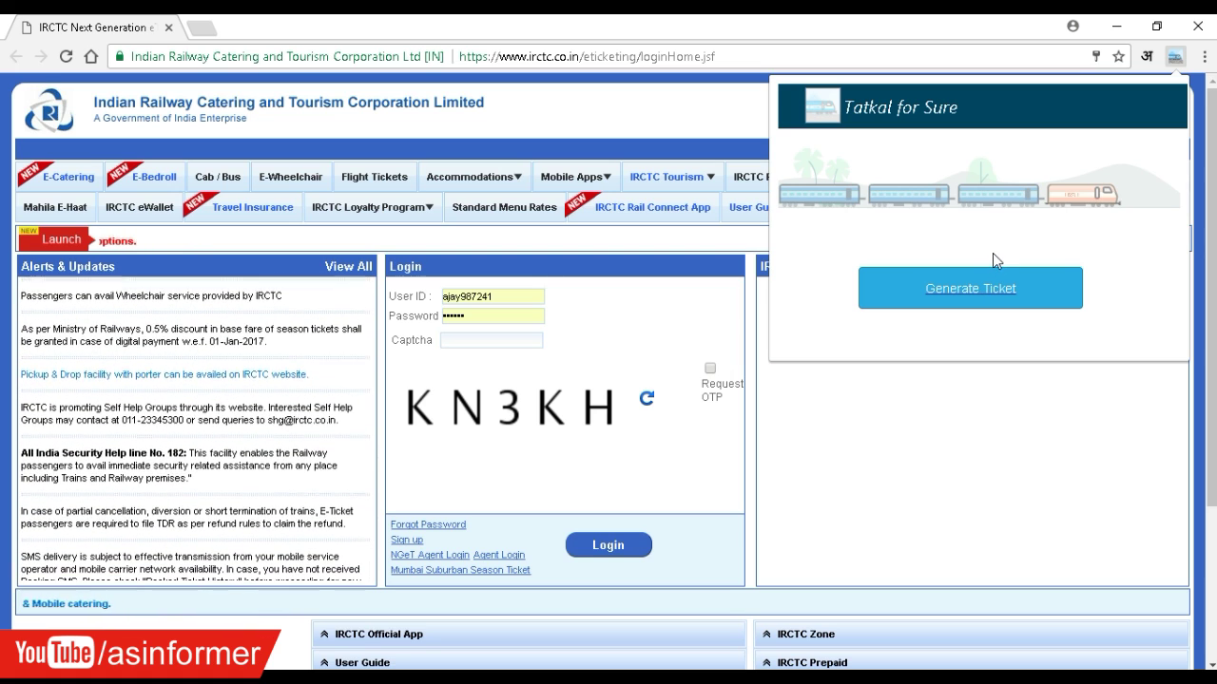
pyautogui.click(972, 289)
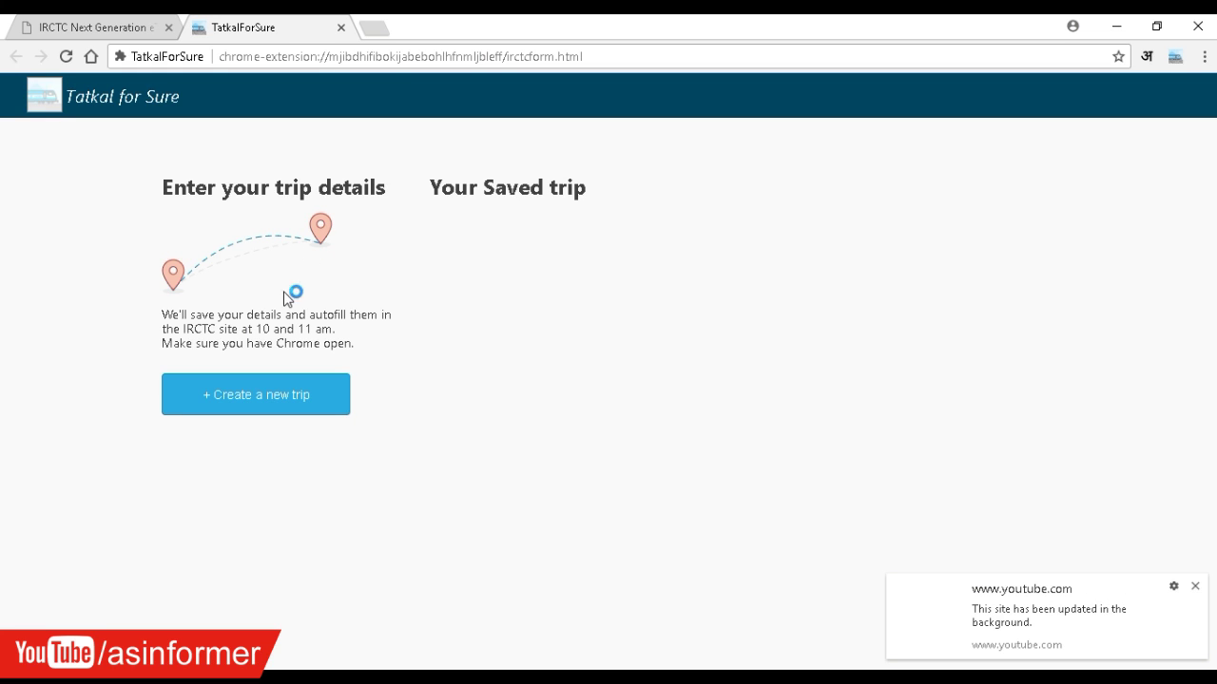
# - Dismiss the YouTube site-updated notification in the bottom-right corner
pyautogui.click(1196, 586)
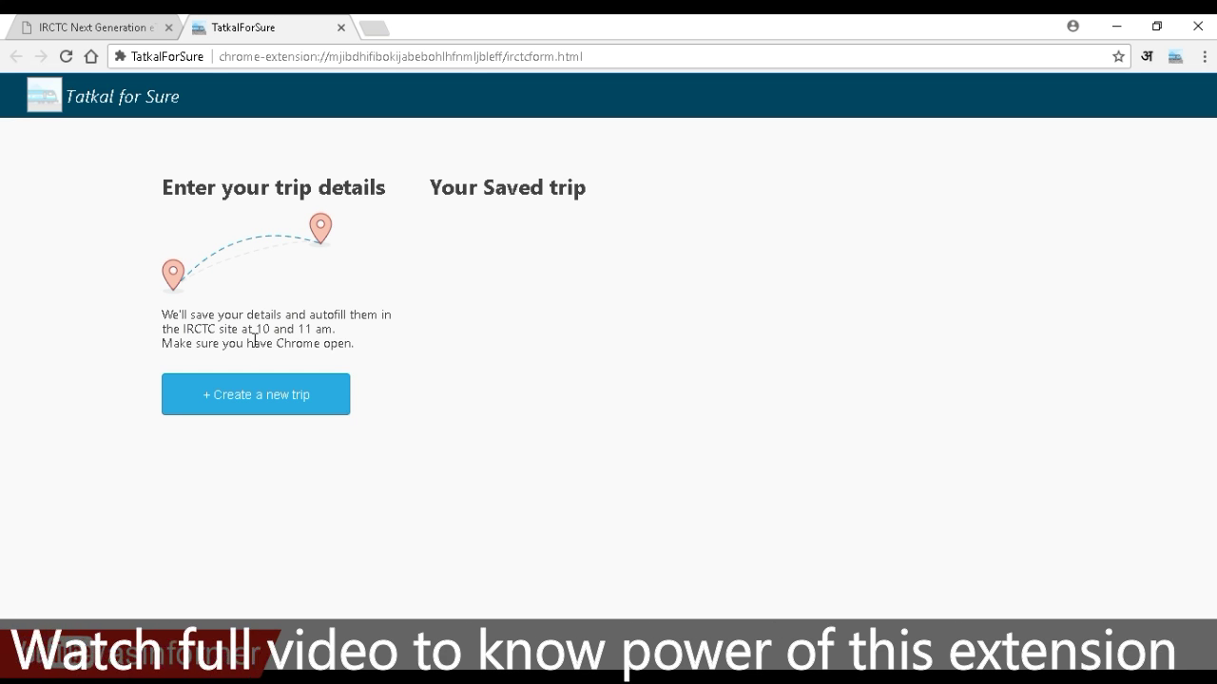
# - Create a new trip with the IRCTC username and password, then continue to Trip Details
pyautogui.click(248, 394)
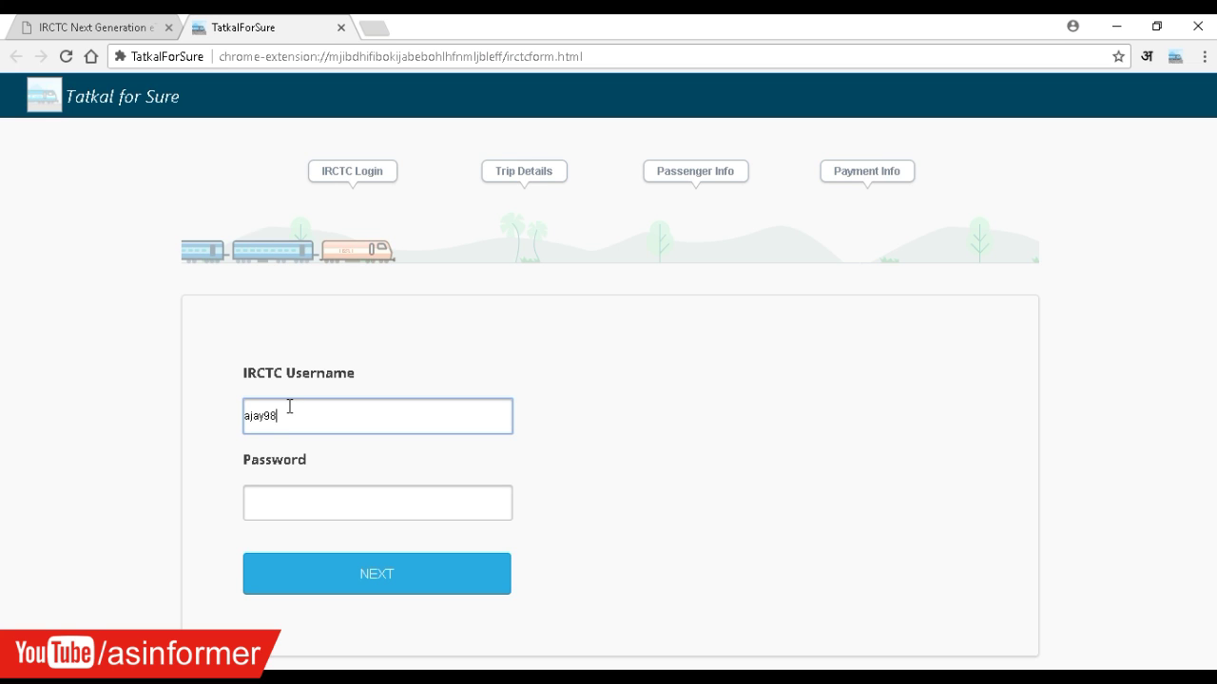
pyautogui.press('Tab')
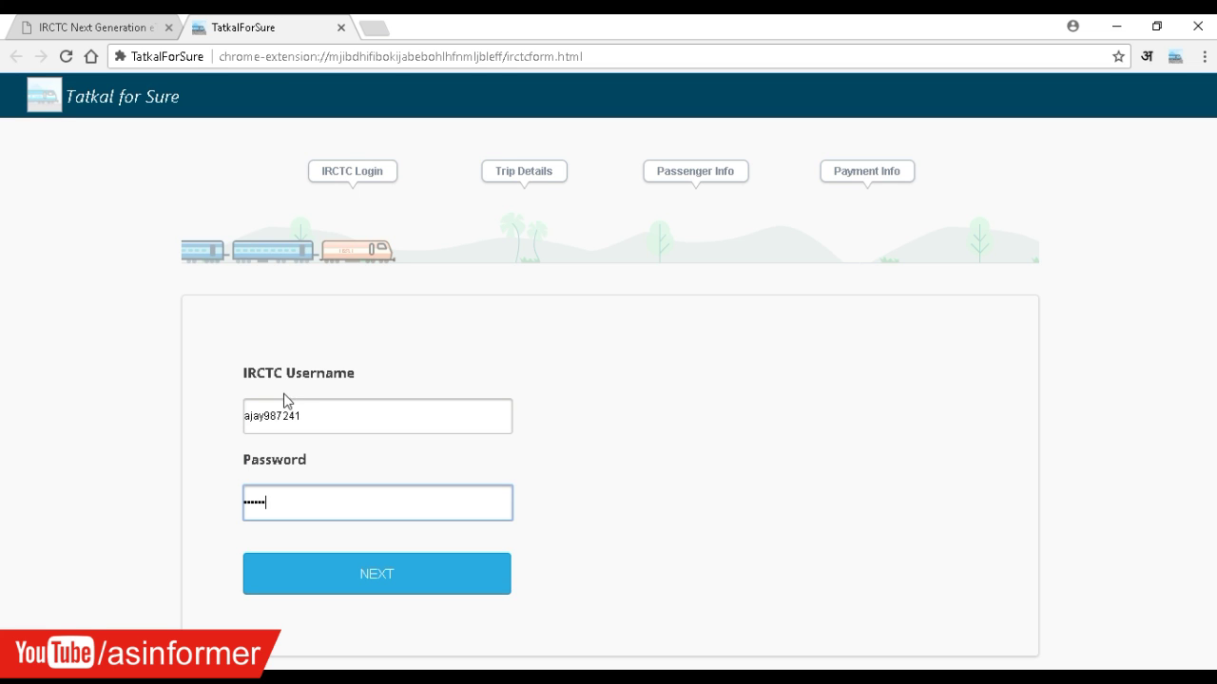
pyautogui.click(423, 573)
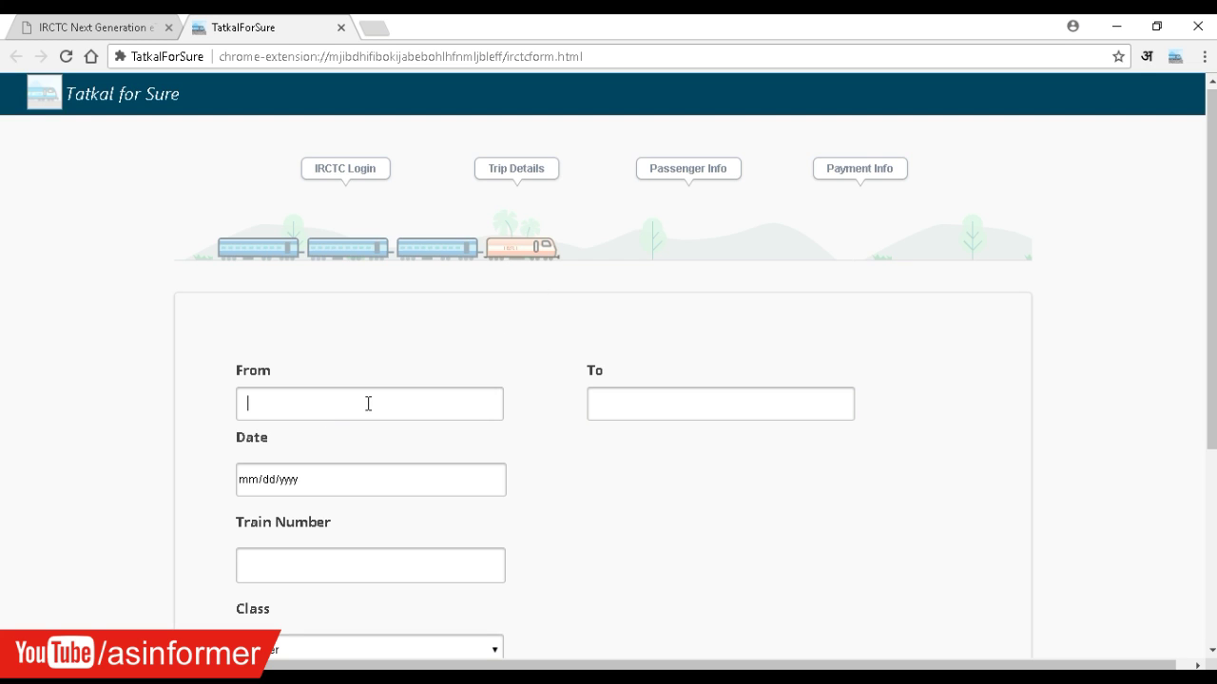
# - Set the route DARBHANGA JN - DBG to LOKMANYATILAK T - LTT, travelling 5 August 2017
pyautogui.write('dbg')
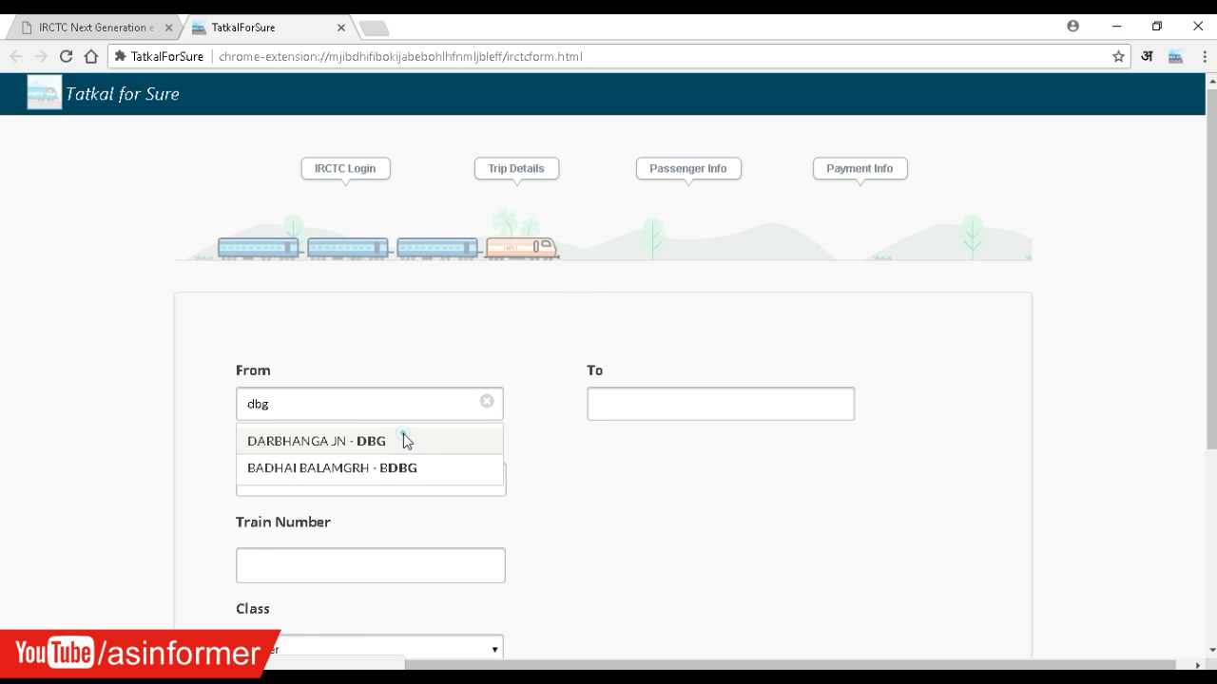
pyautogui.click(404, 440)
pyautogui.click(666, 402)
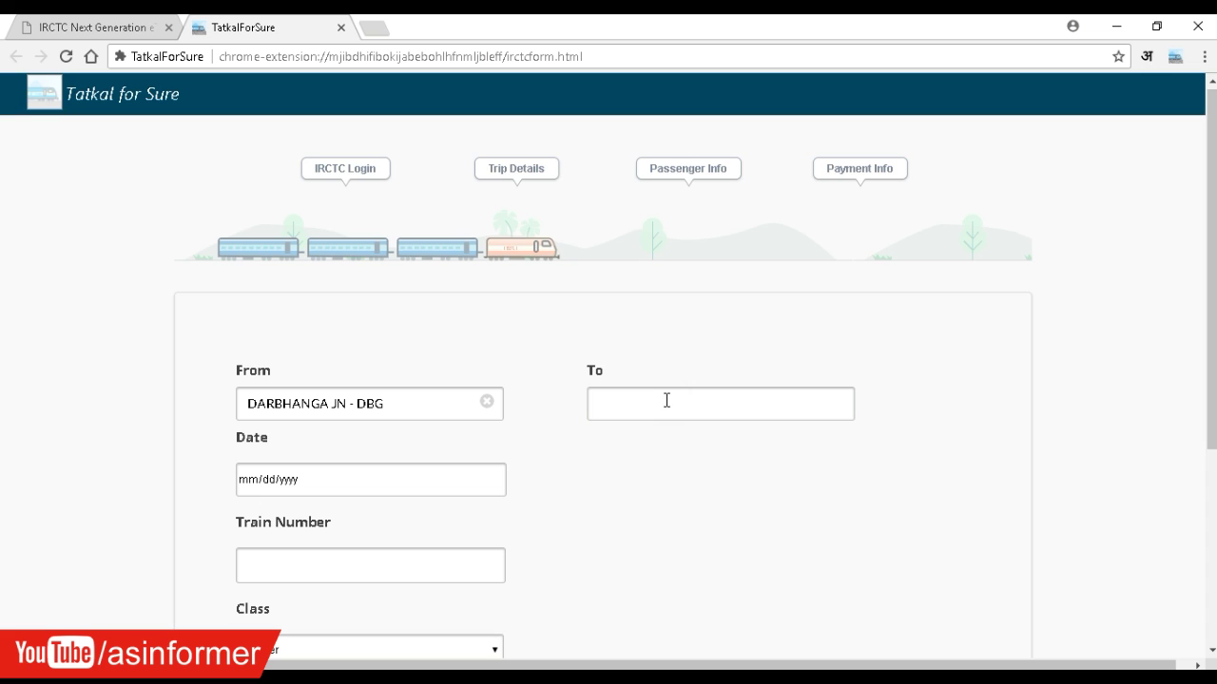
pyautogui.write('ltt')
pyautogui.click(701, 440)
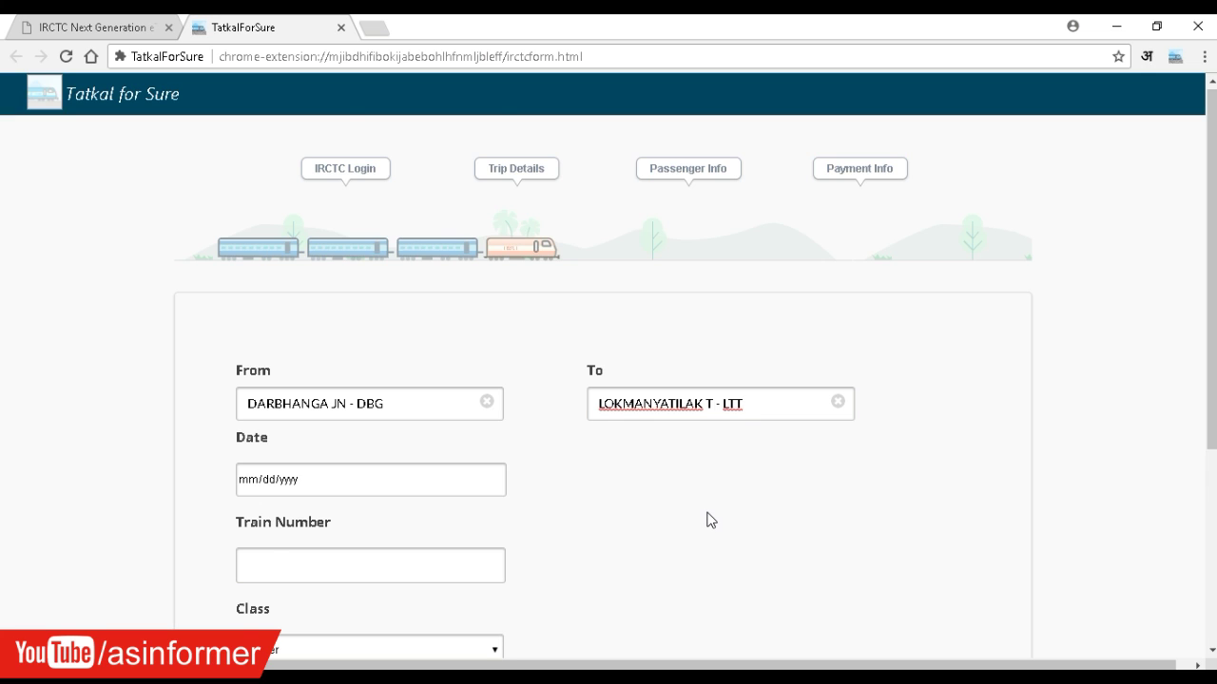
pyautogui.scroll(-1, 708, 519)
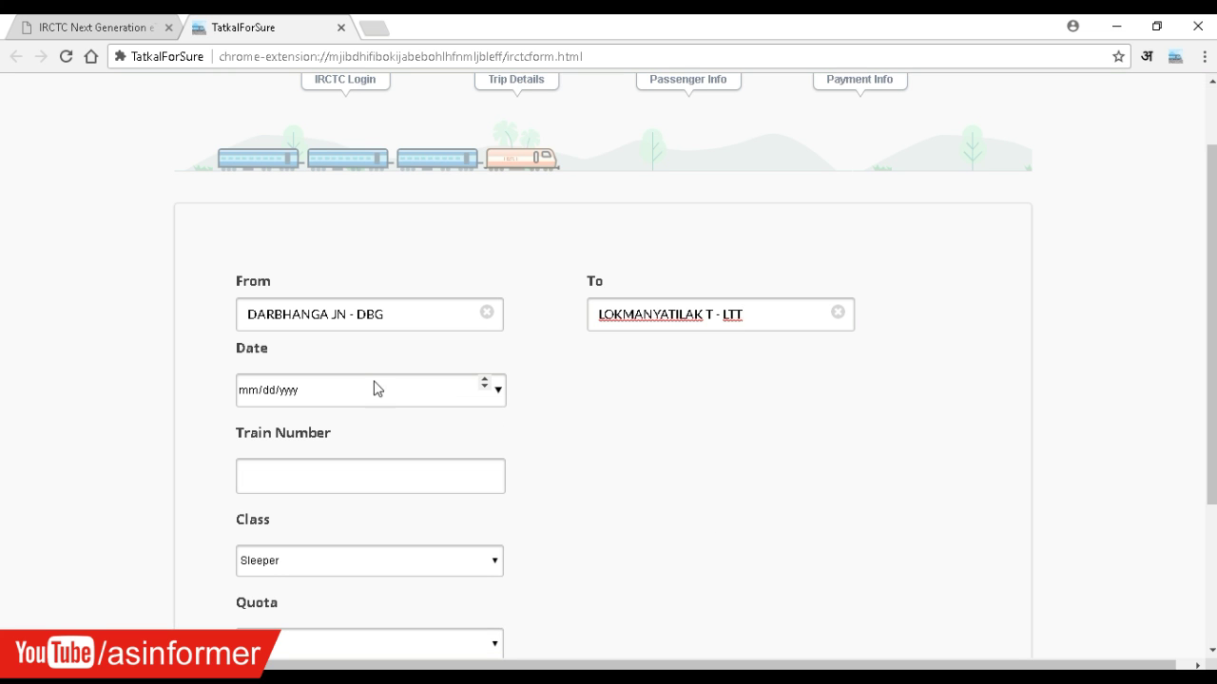
pyautogui.click(497, 390)
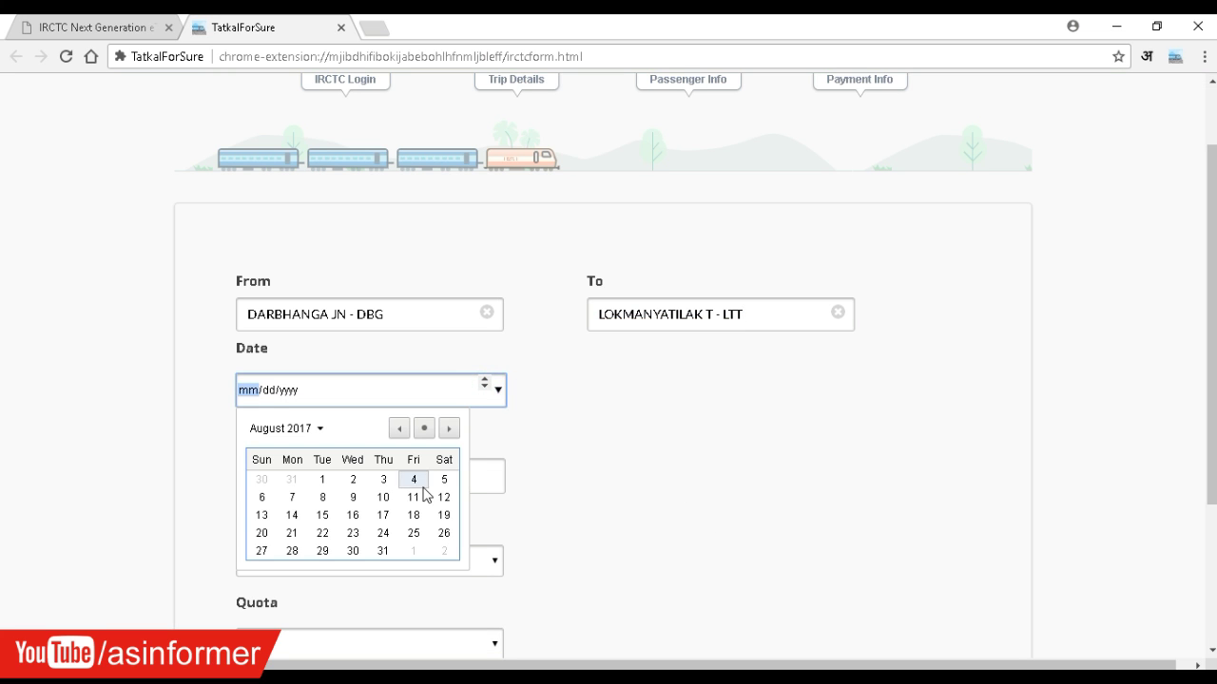
pyautogui.click(443, 480)
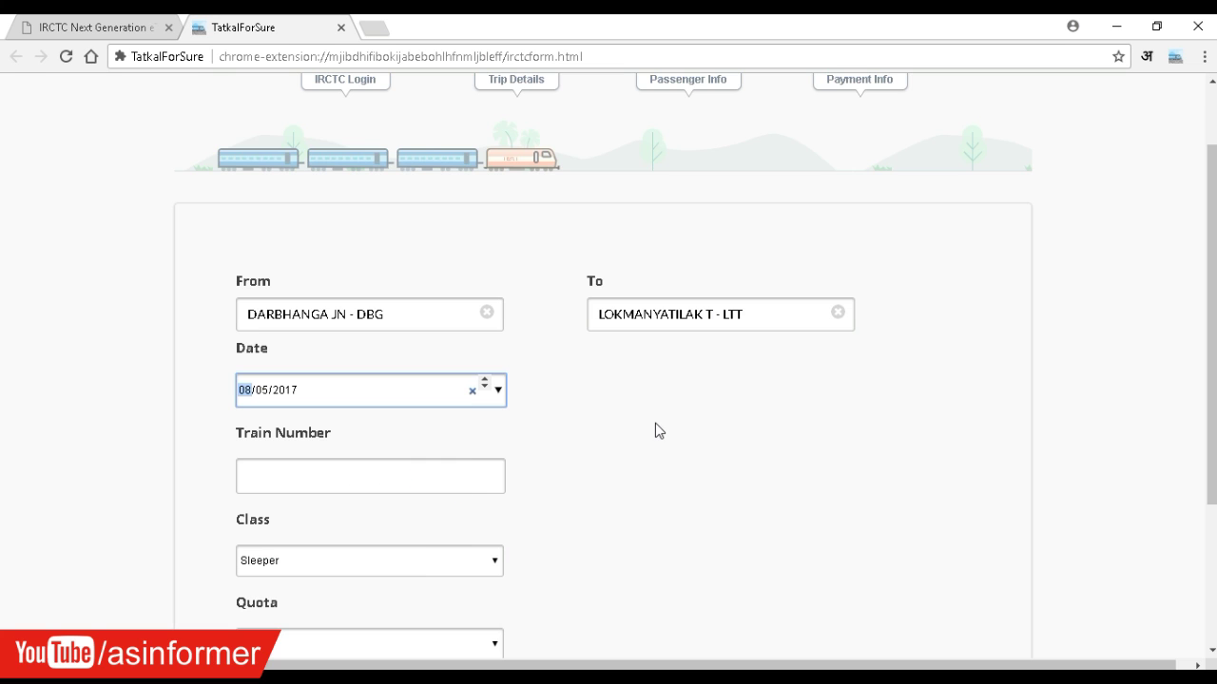
pyautogui.click(656, 424)
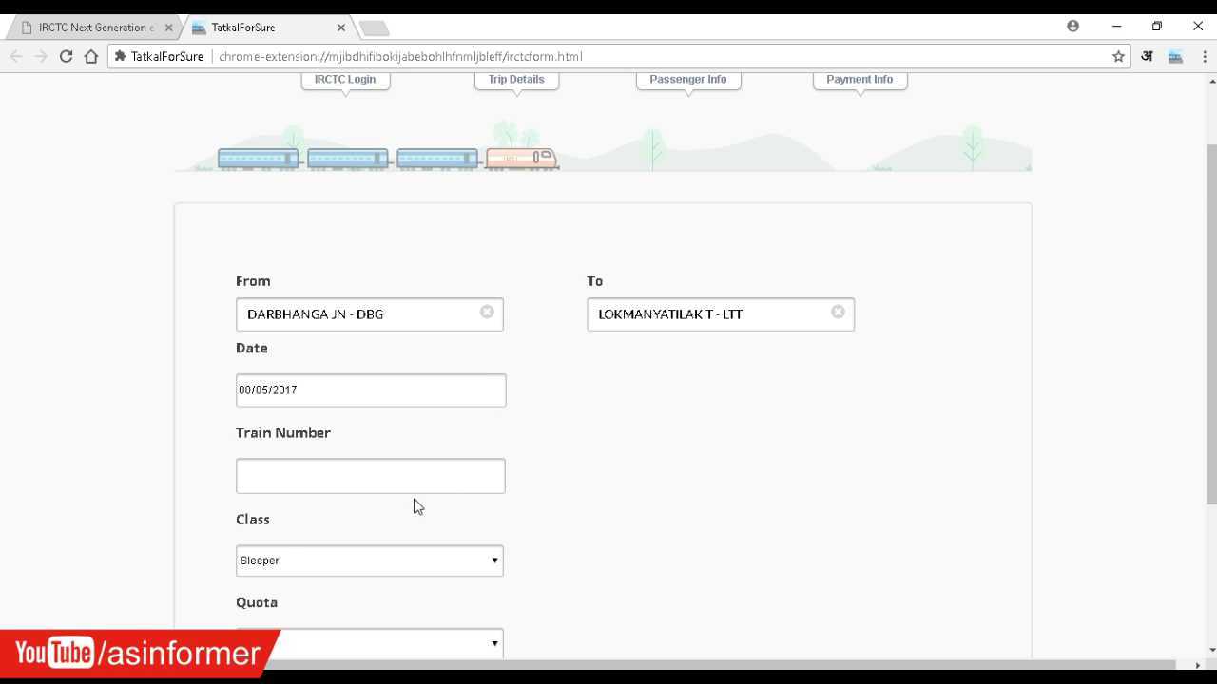
# - Enter train 11061 with Sleeper class and Tatkal quota
pyautogui.scroll(-1, 416, 504)
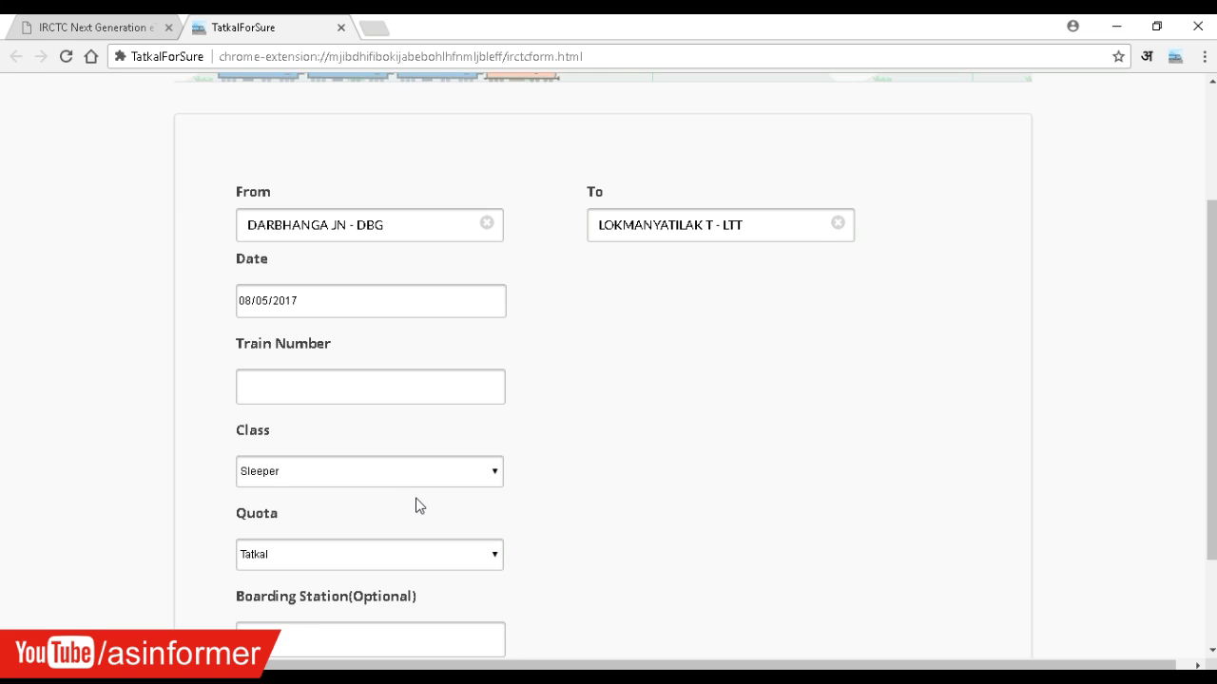
pyautogui.click(337, 390)
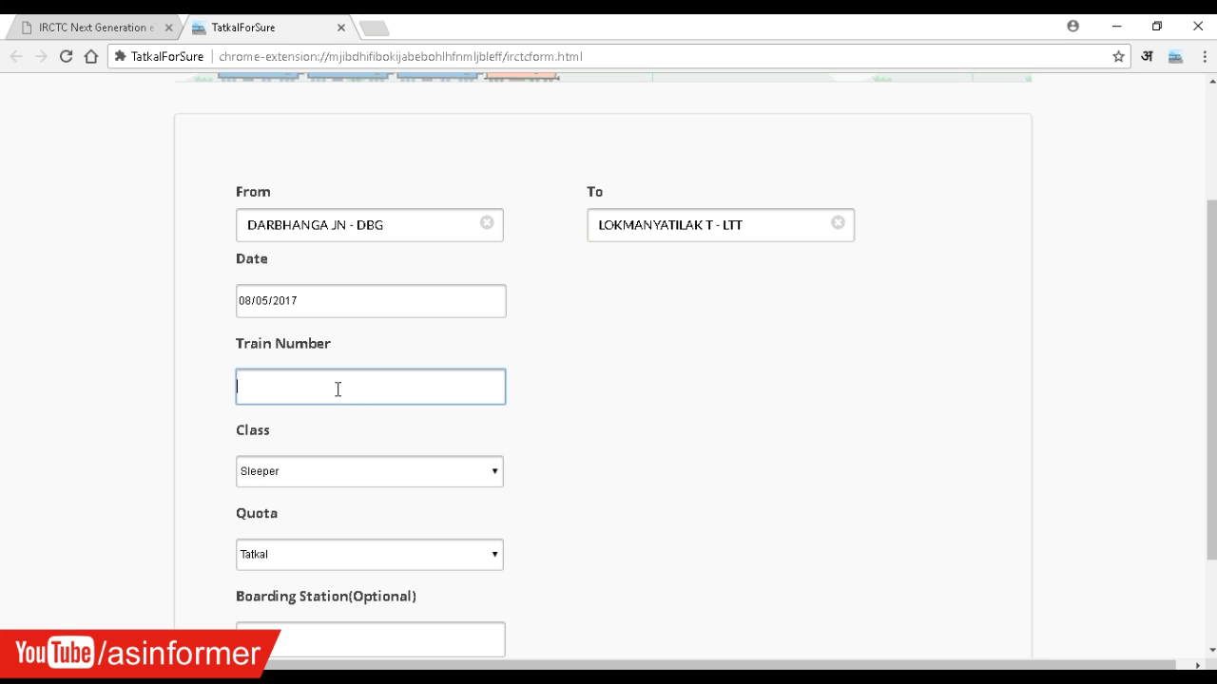
pyautogui.write('11061')
pyautogui.click(371, 476)
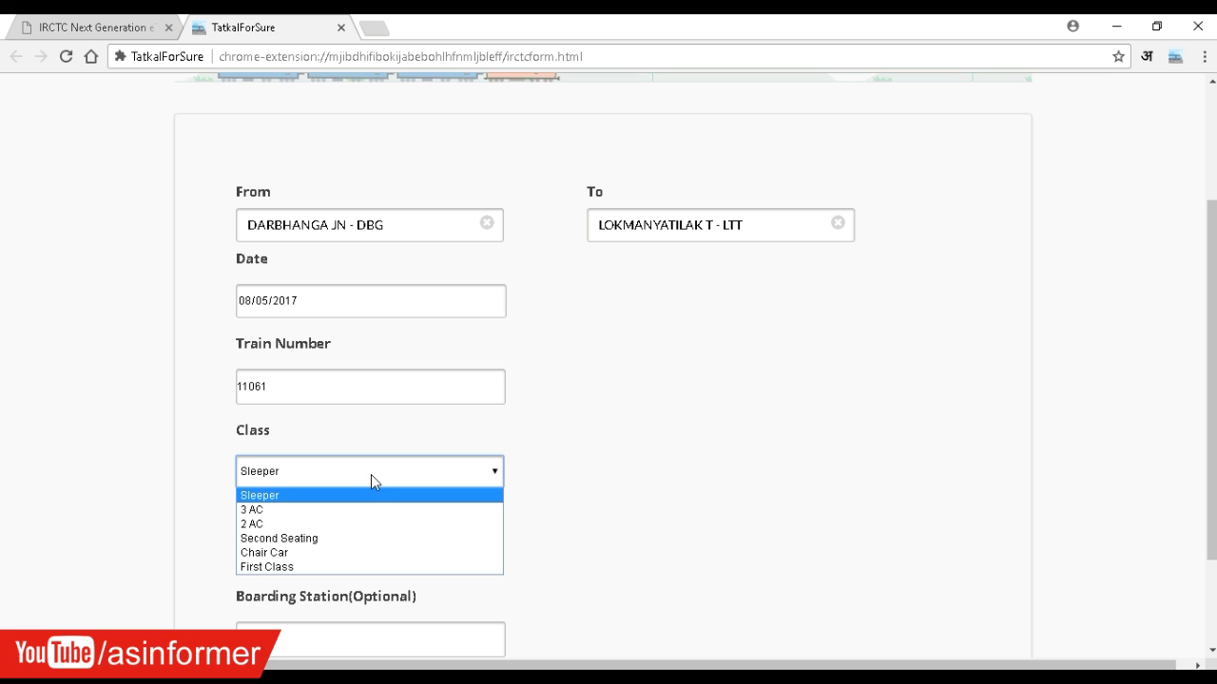
pyautogui.click(612, 457)
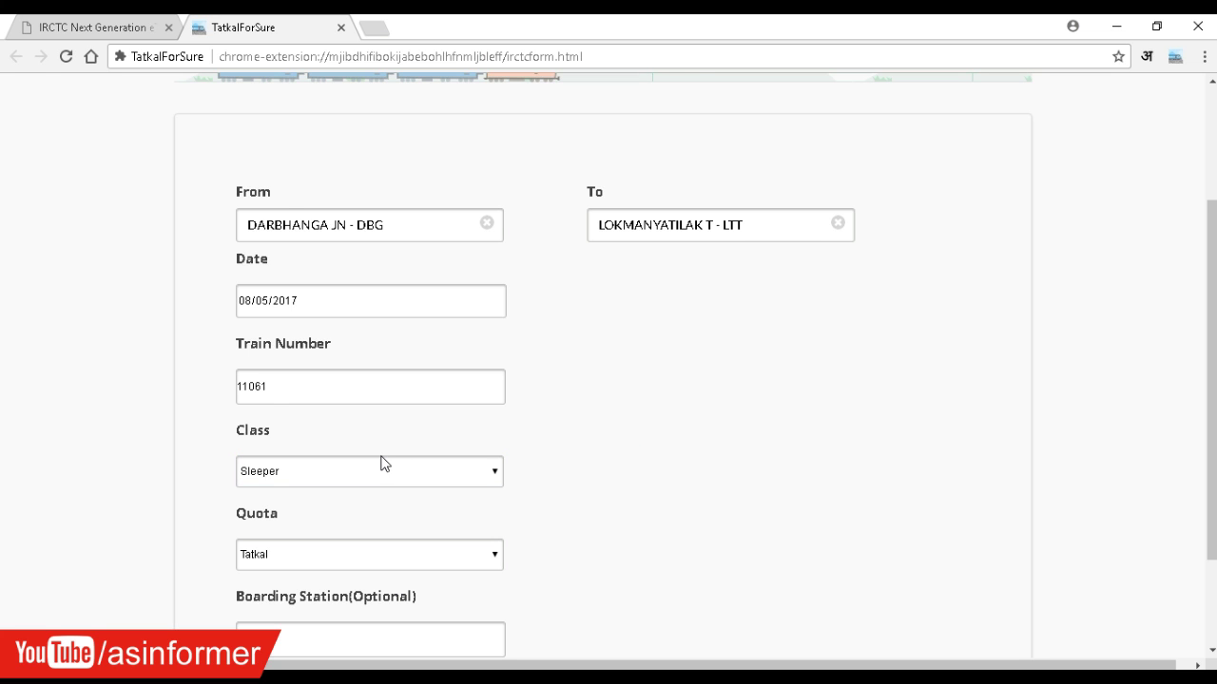
pyautogui.scroll(-2, 384, 464)
pyautogui.click(268, 340)
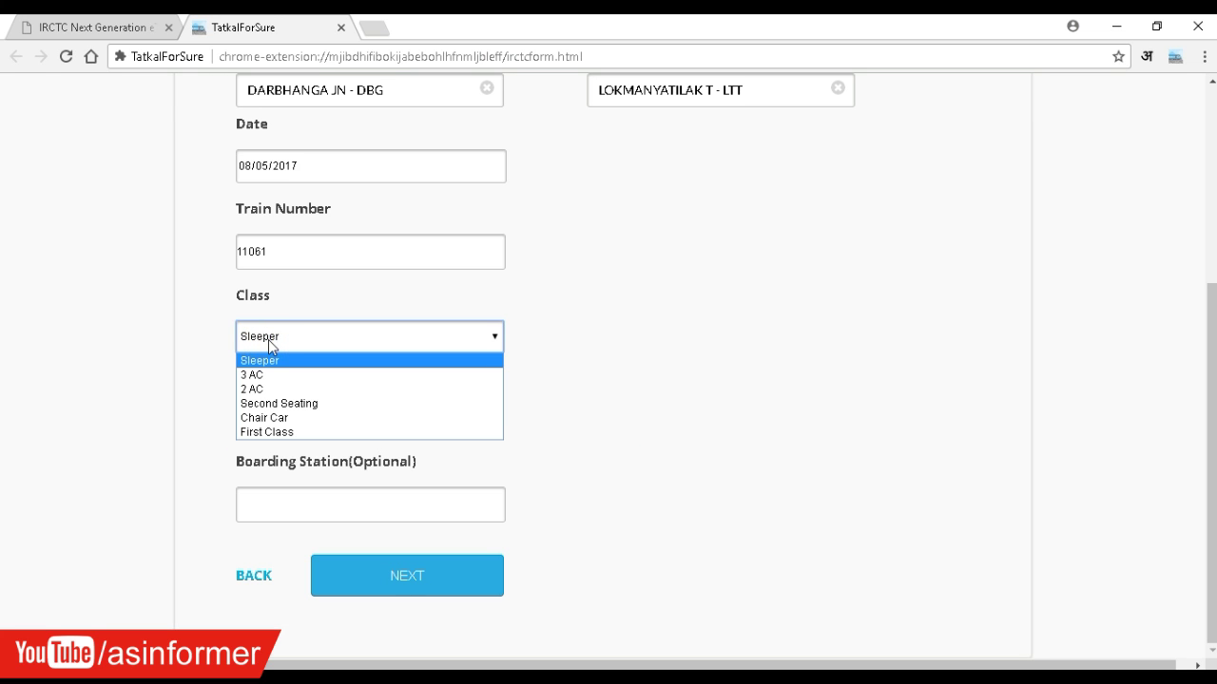
pyautogui.click(72, 364)
pyautogui.click(293, 419)
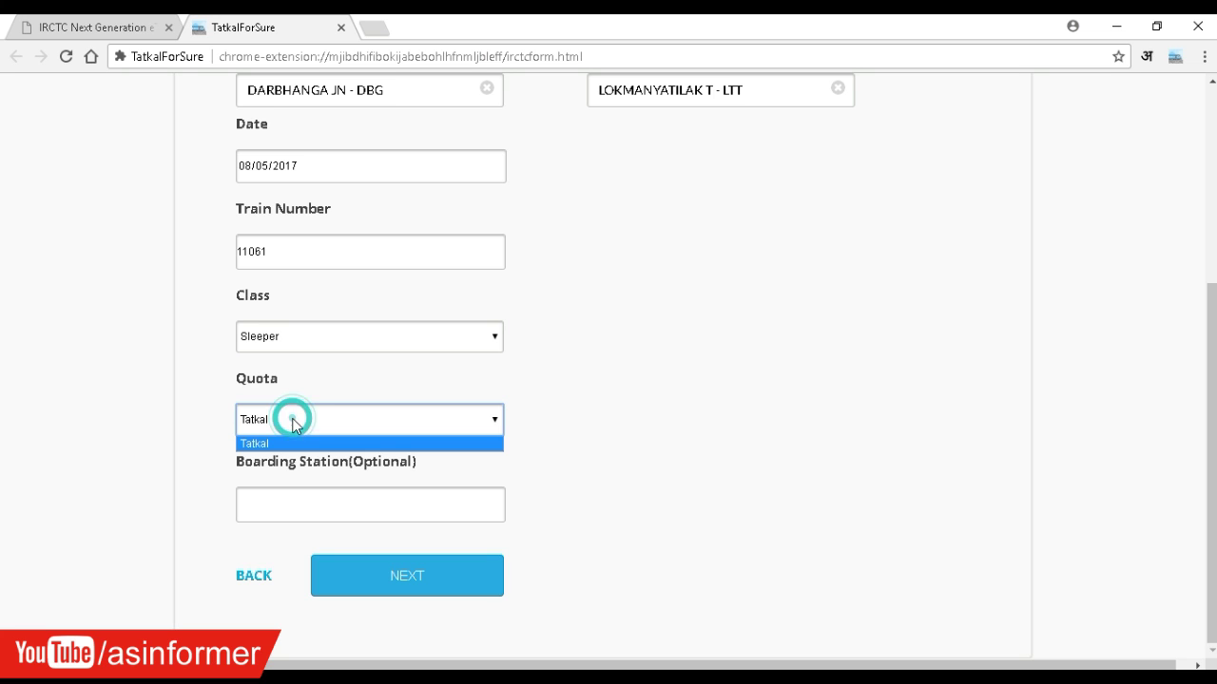
pyautogui.click(614, 416)
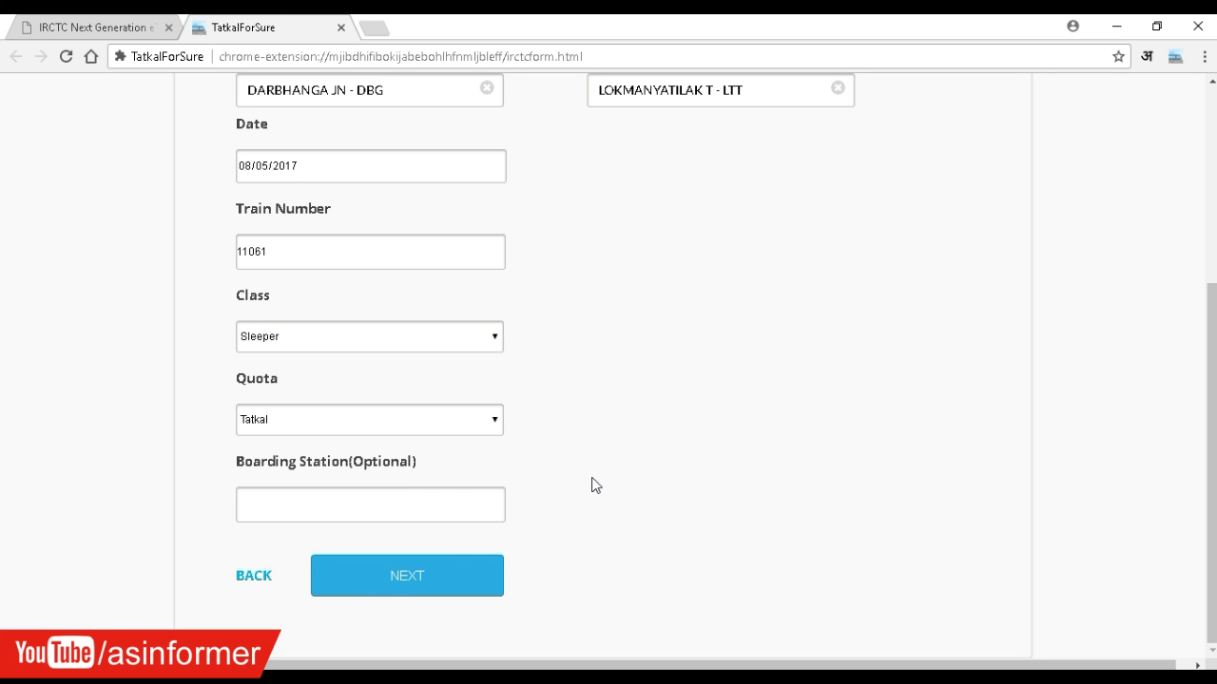
# - Add passenger 1's name, age 25, Male, with LOWER berth preference
pyautogui.click(390, 585)
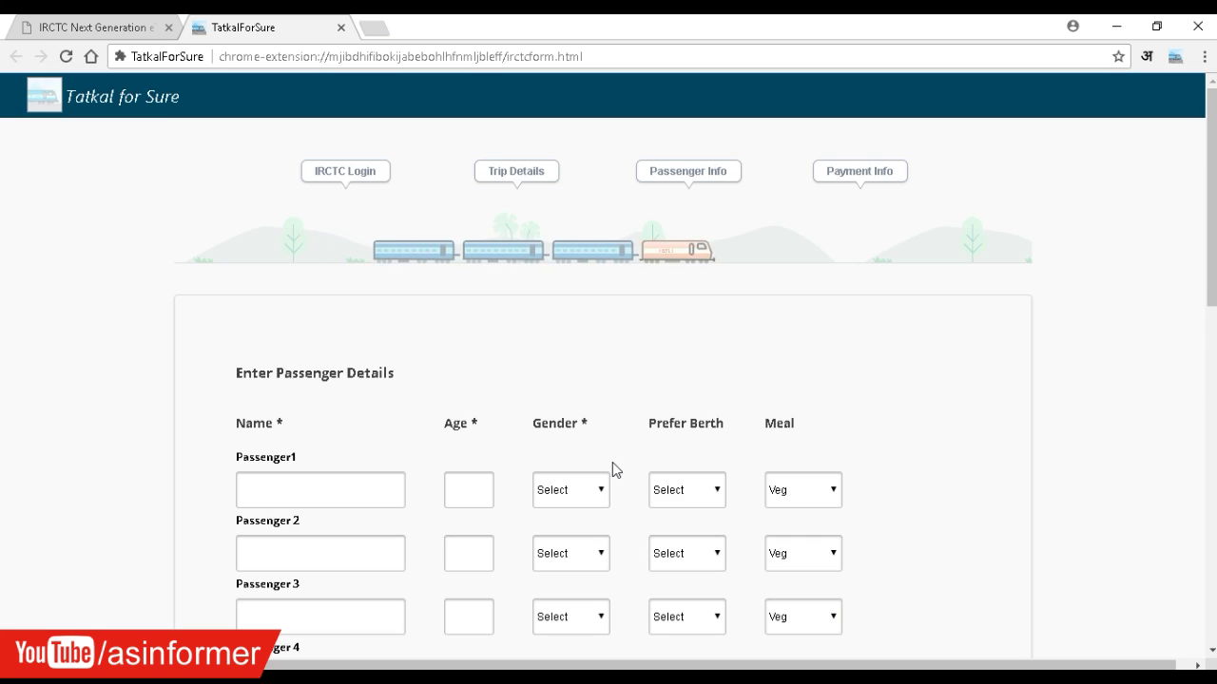
pyautogui.scroll(-1, 175, 415)
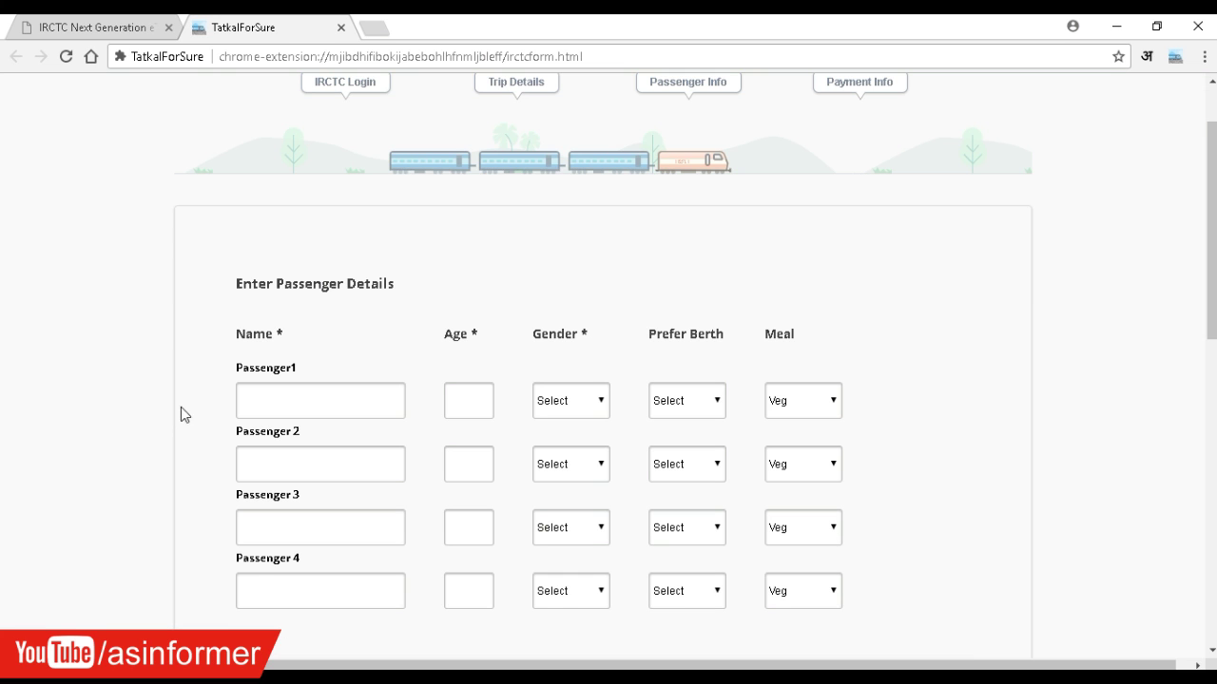
pyautogui.click(263, 408)
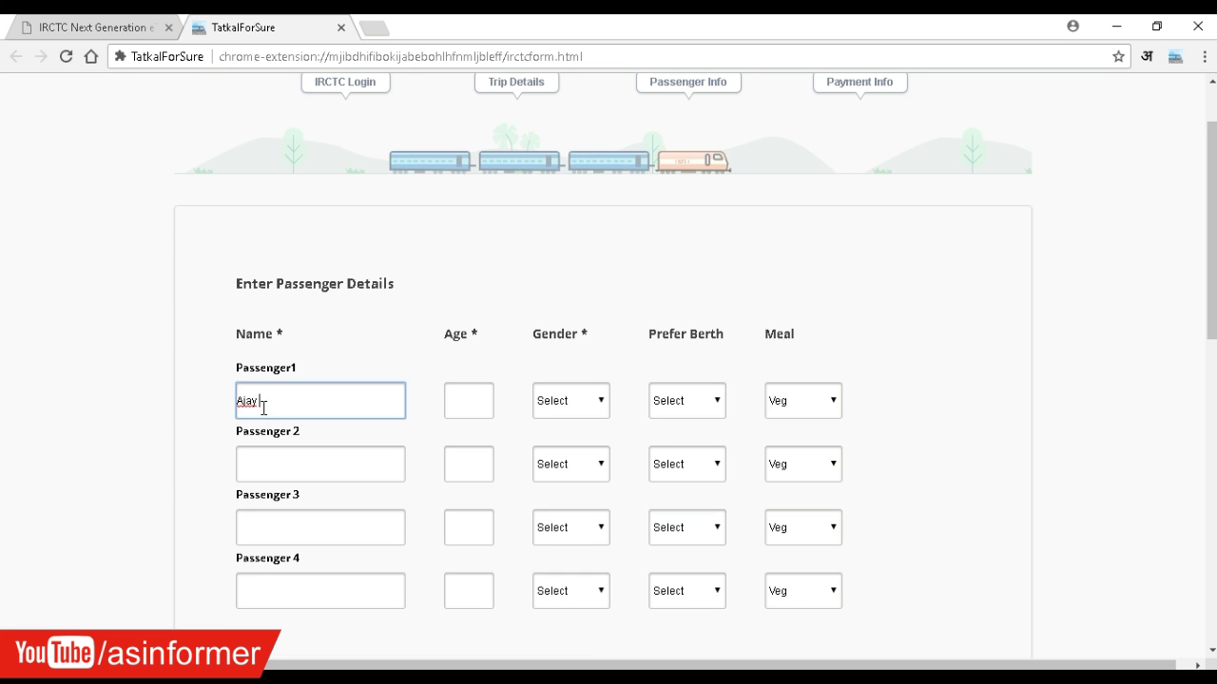
pyautogui.click(464, 396)
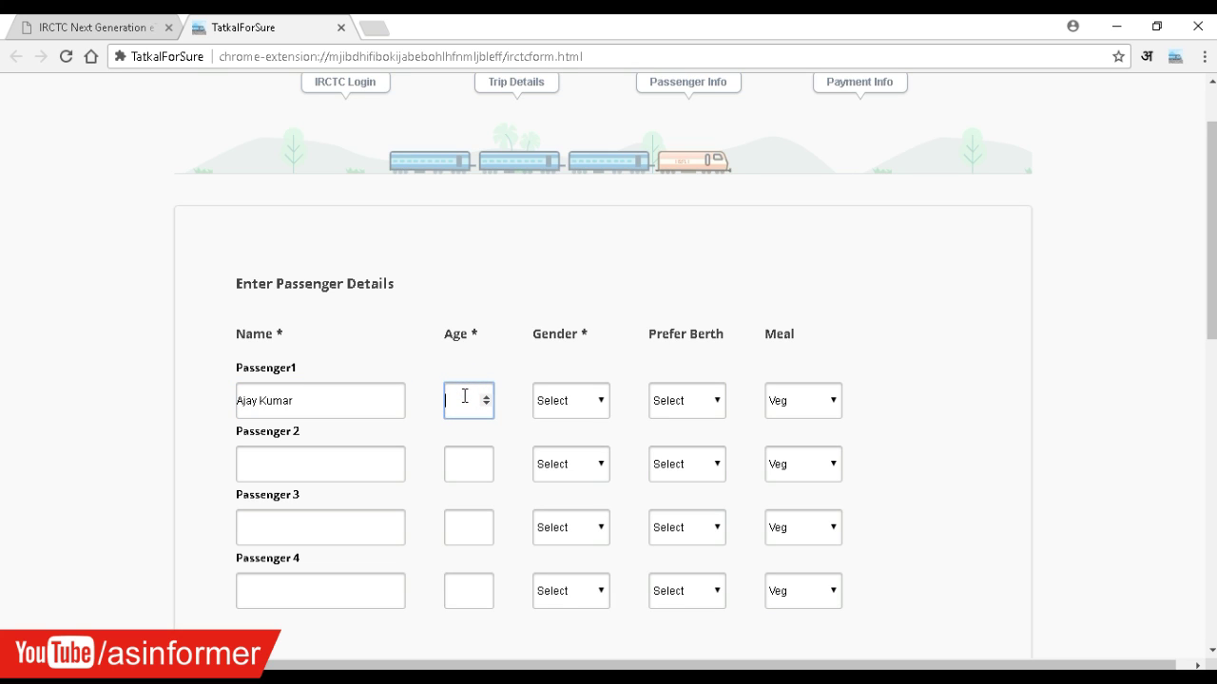
pyautogui.write('25')
pyautogui.click(577, 404)
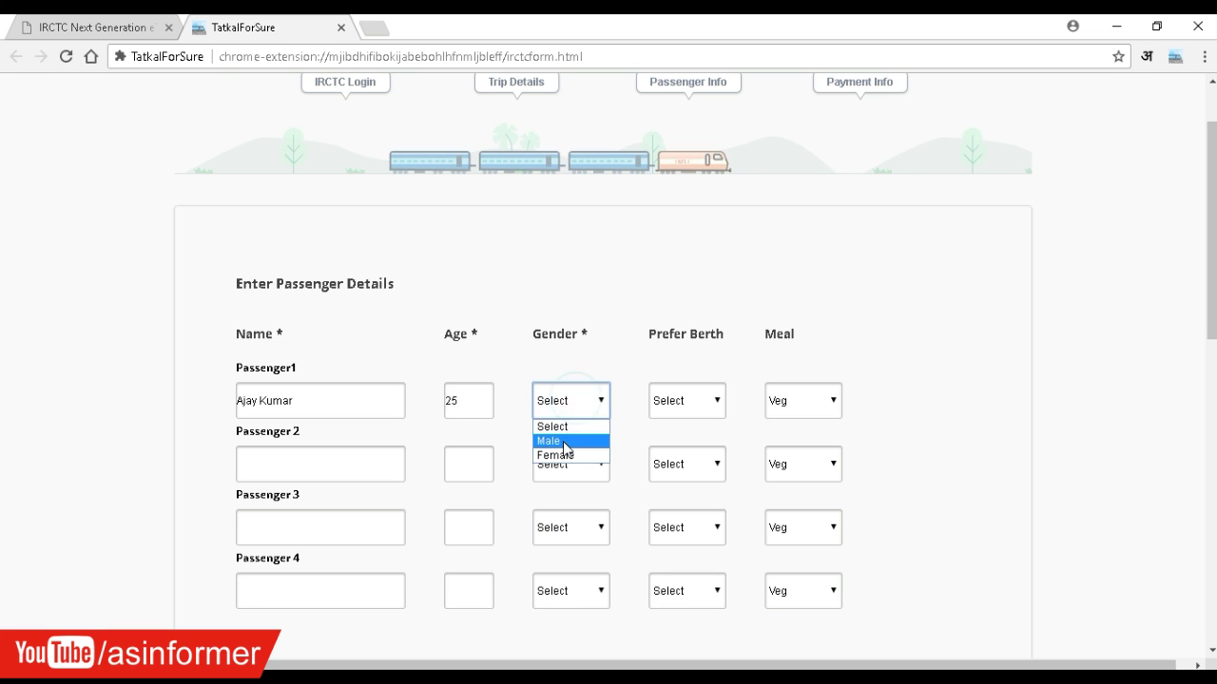
pyautogui.click(565, 443)
pyautogui.click(697, 406)
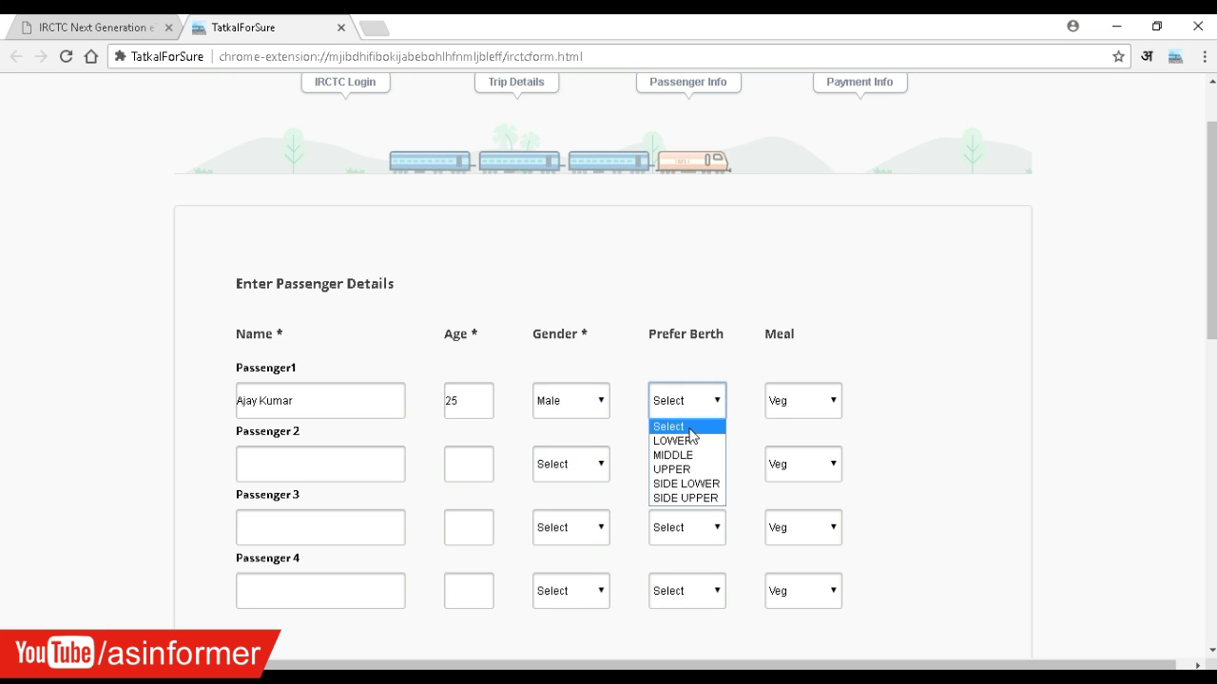
pyautogui.click(679, 441)
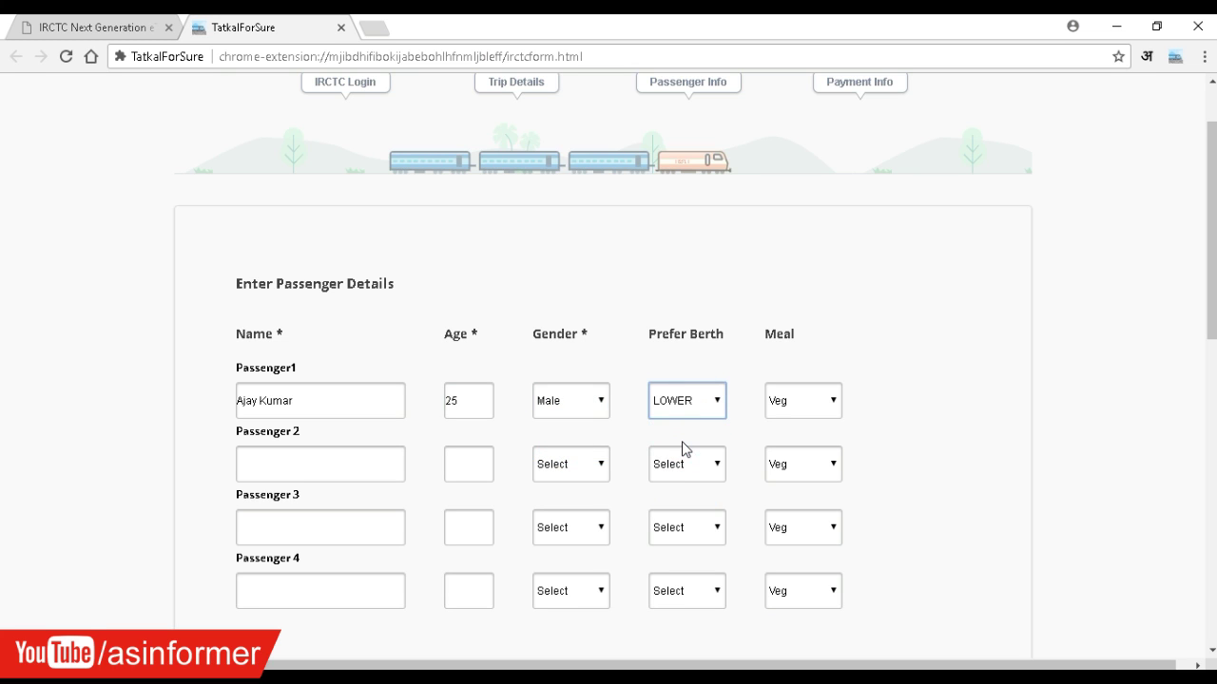
pyautogui.click(125, 483)
# - Enter the contact mobile number and tick 'Book only if confirm seats are alloted'
pyautogui.scroll(-2, 130, 483)
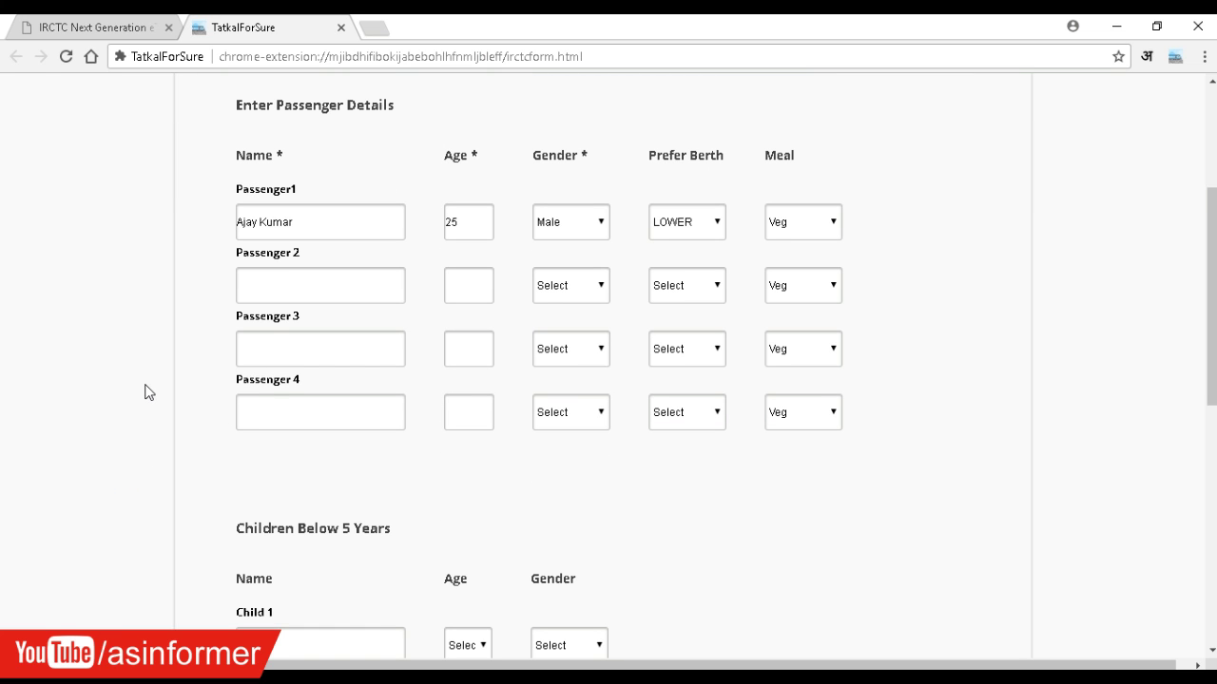
pyautogui.scroll(-2, 149, 385)
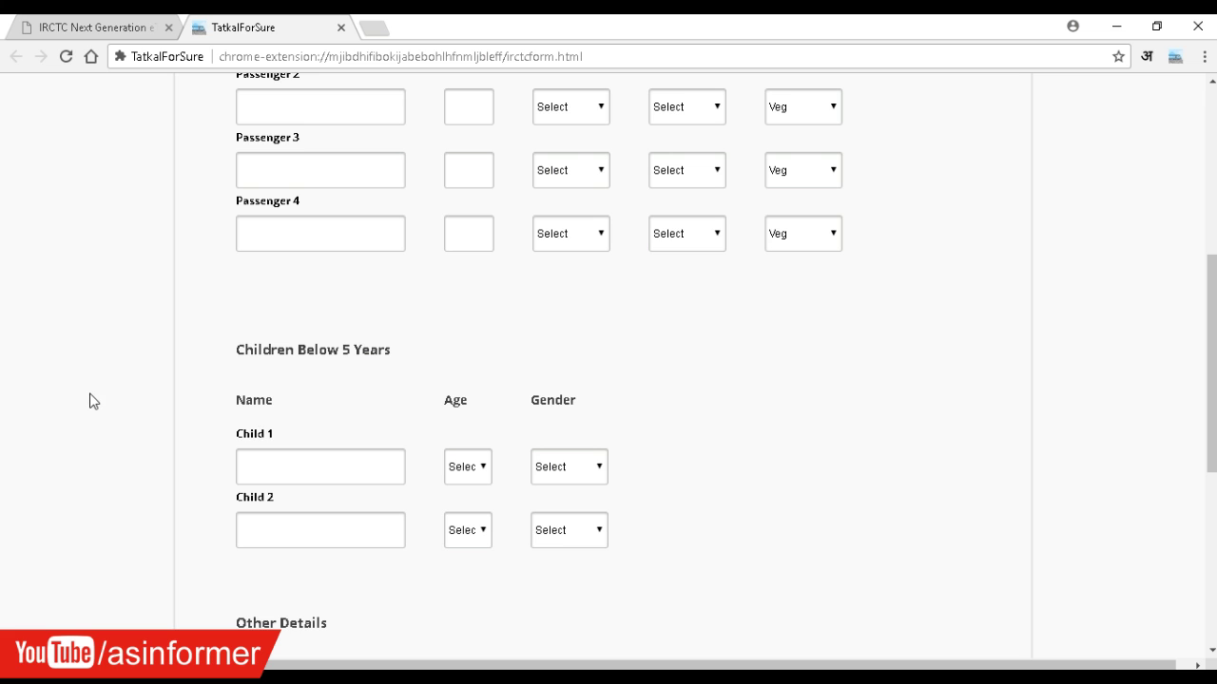
pyautogui.scroll(-4, 92, 400)
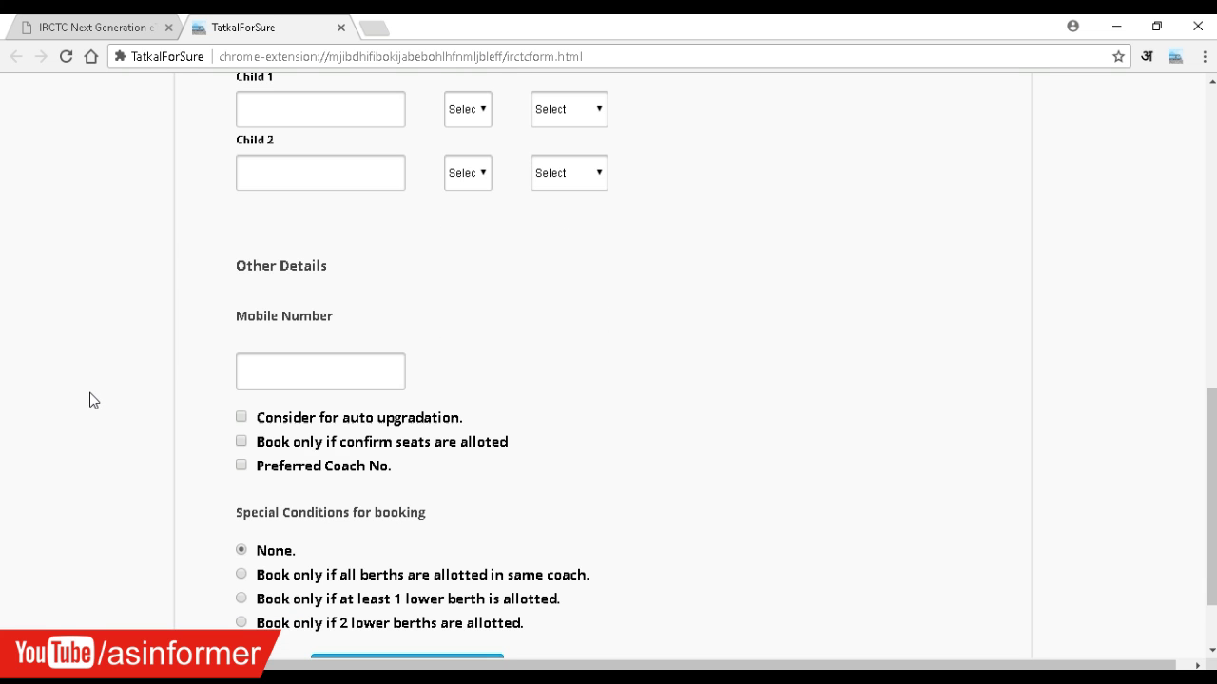
pyautogui.click(268, 375)
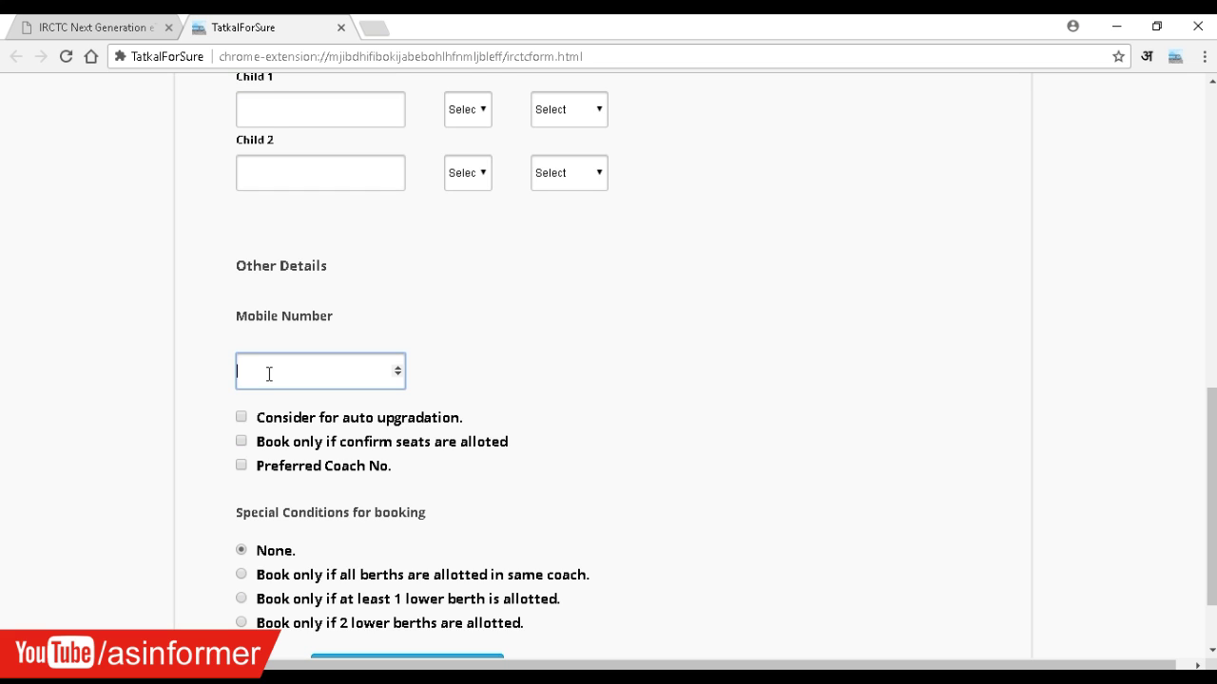
pyautogui.write('0000000000')
pyautogui.click(102, 358)
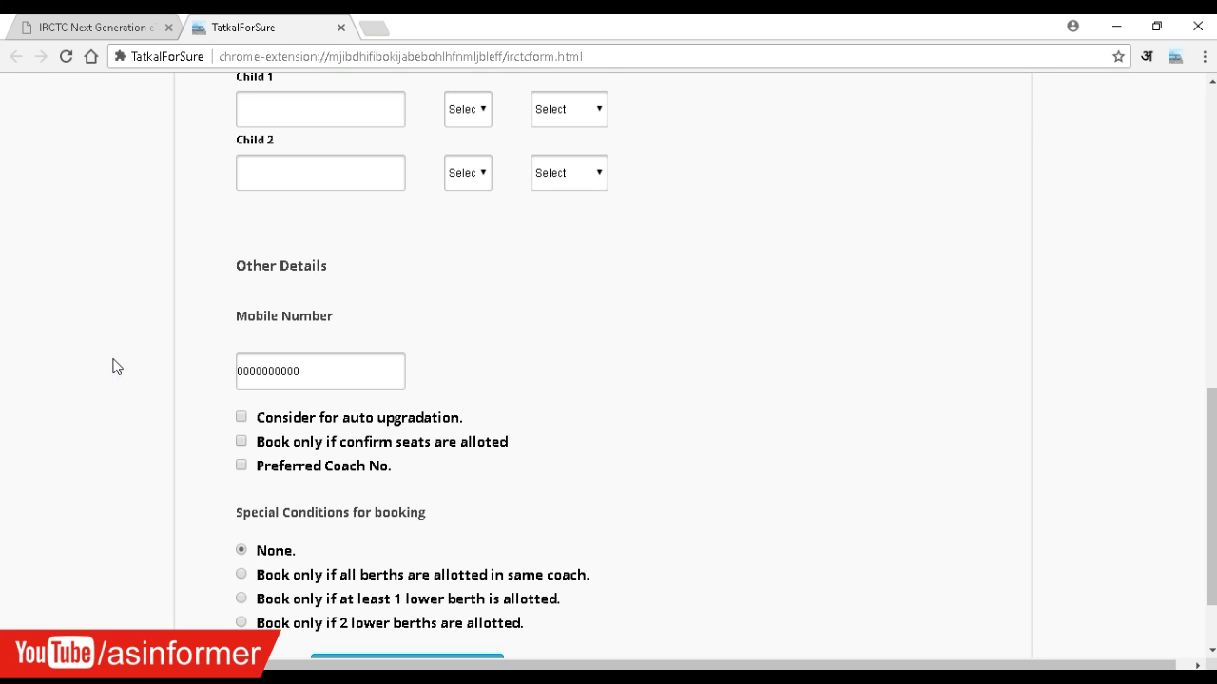
pyautogui.scroll(-2, 116, 365)
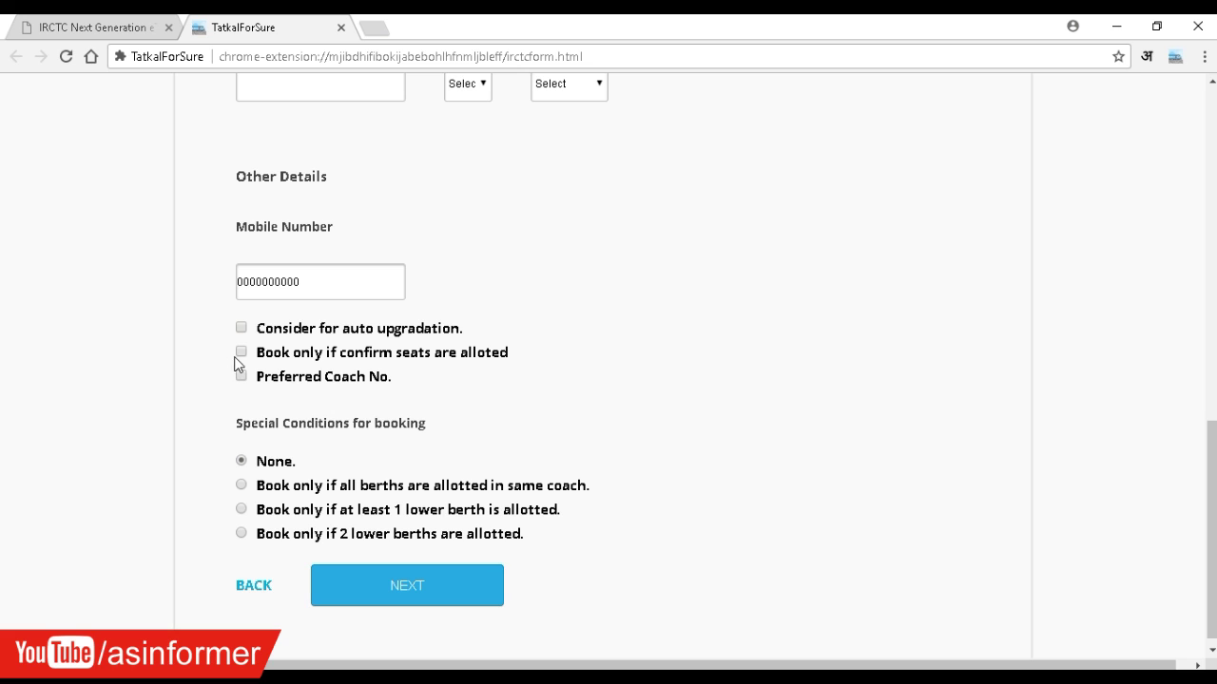
pyautogui.click(240, 352)
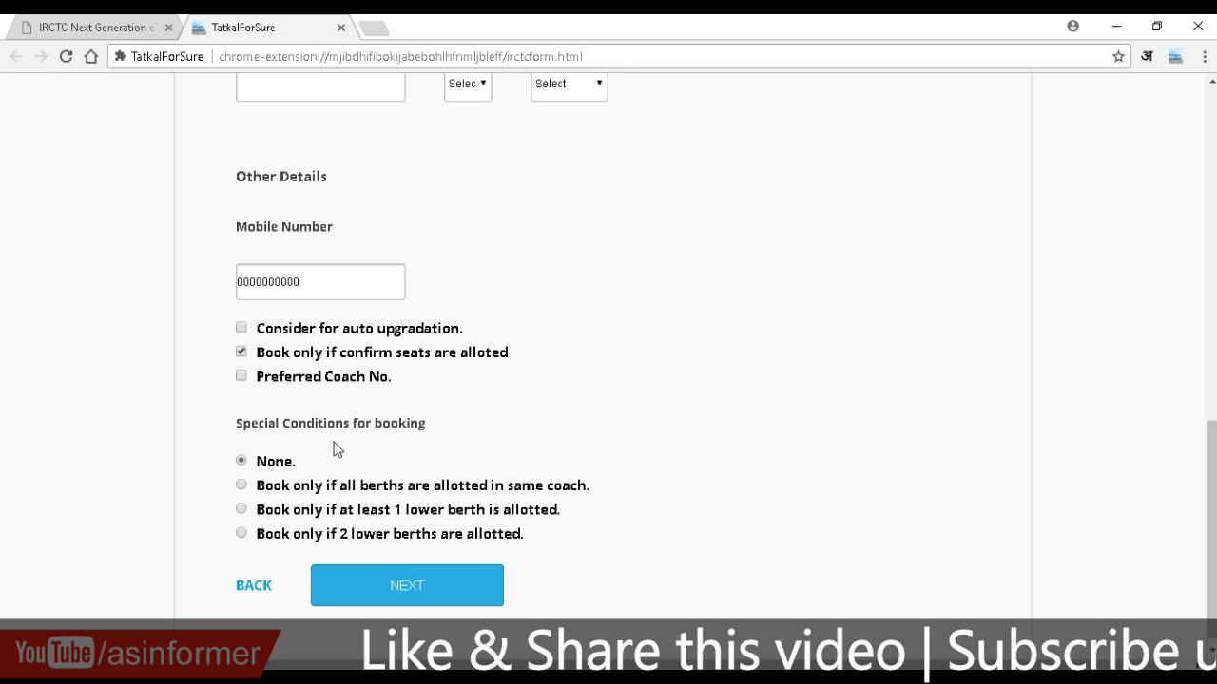
pyautogui.click(410, 586)
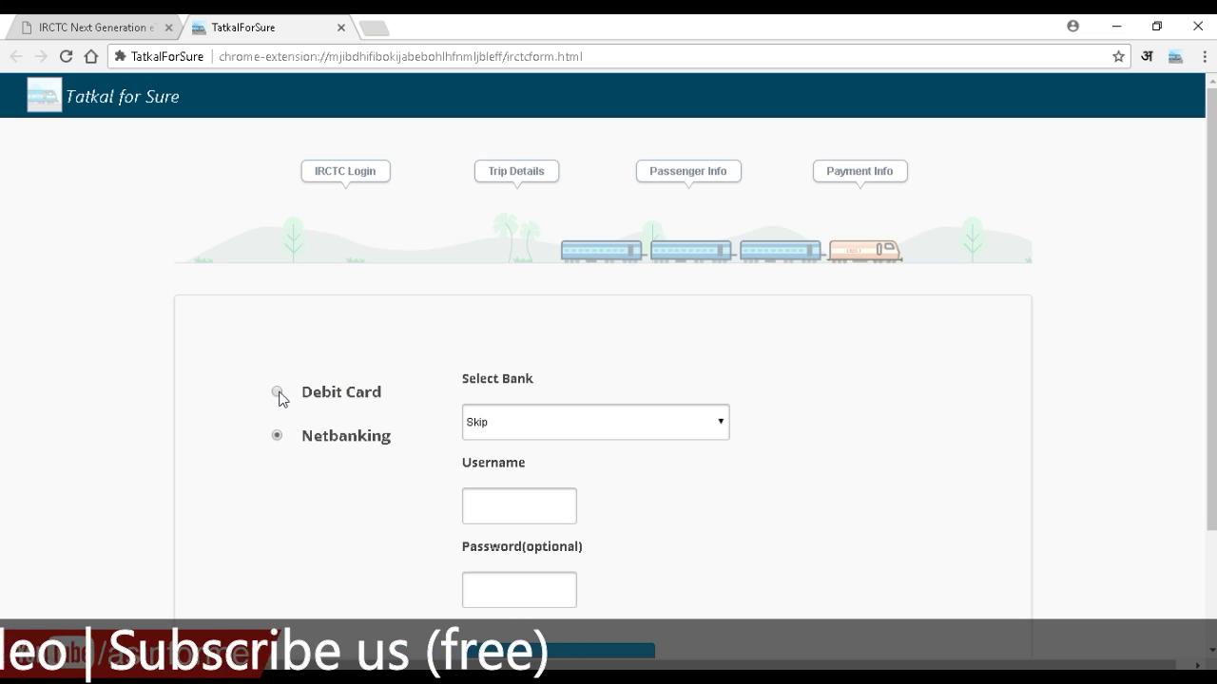
pyautogui.scroll(-2, 493, 456)
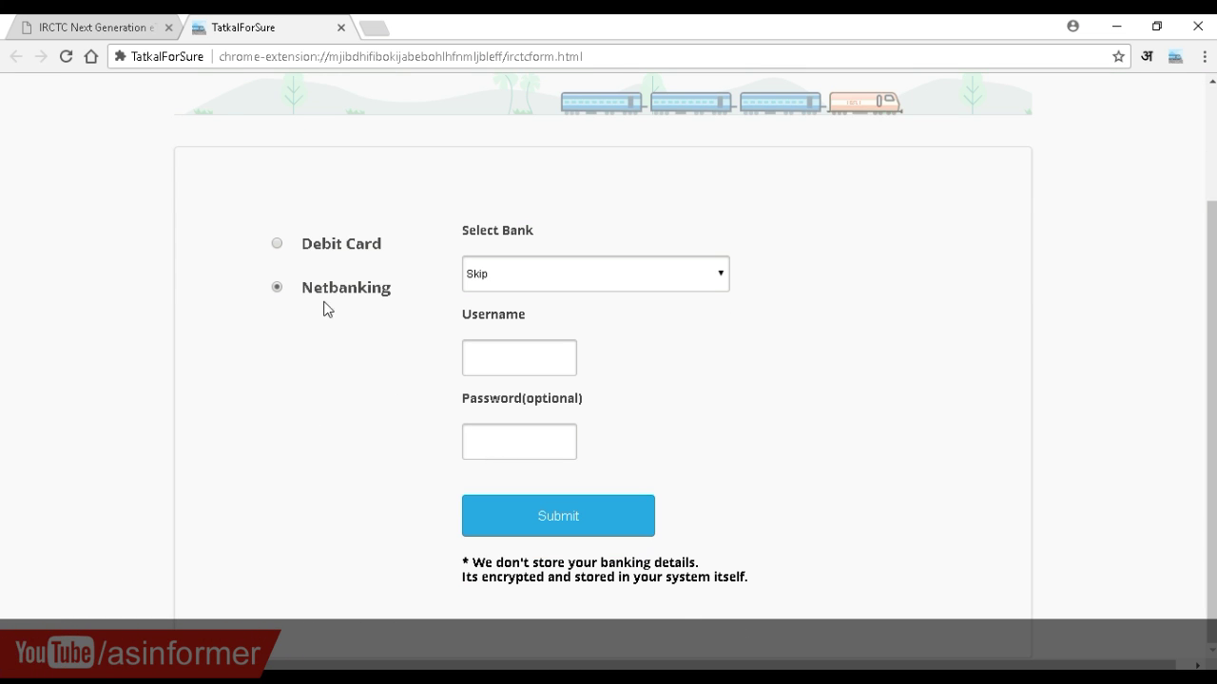
pyautogui.click(276, 243)
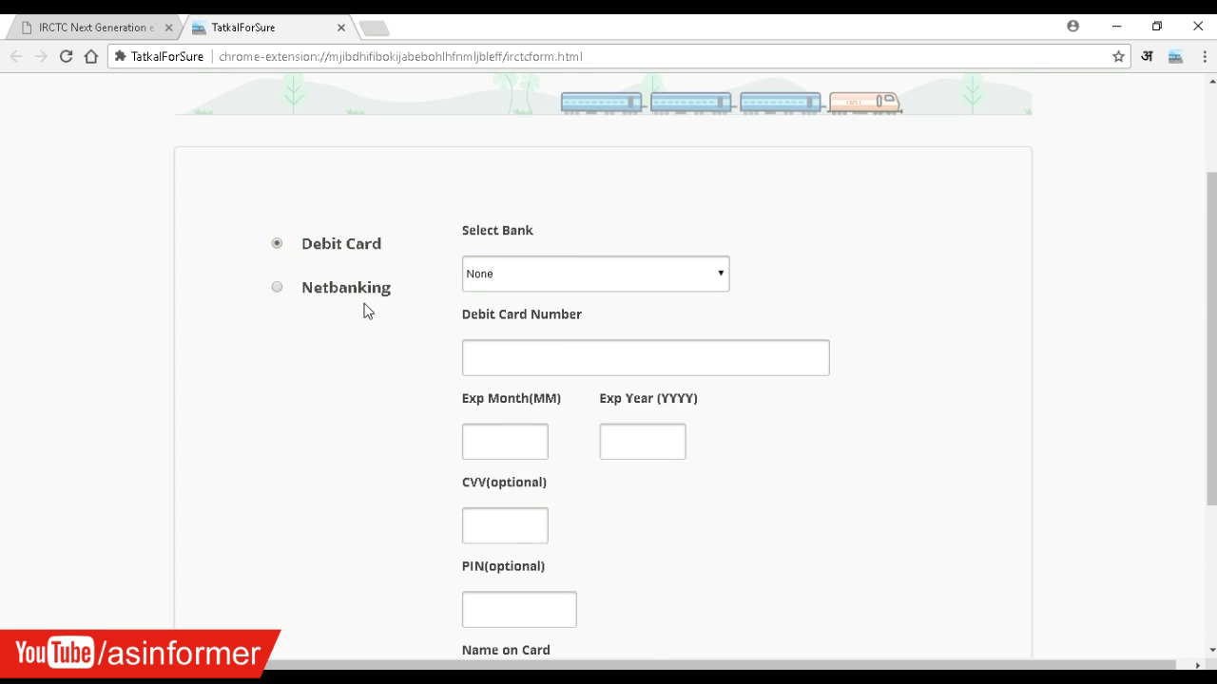
pyautogui.scroll(-3, 367, 312)
pyautogui.scroll(2, 367, 311)
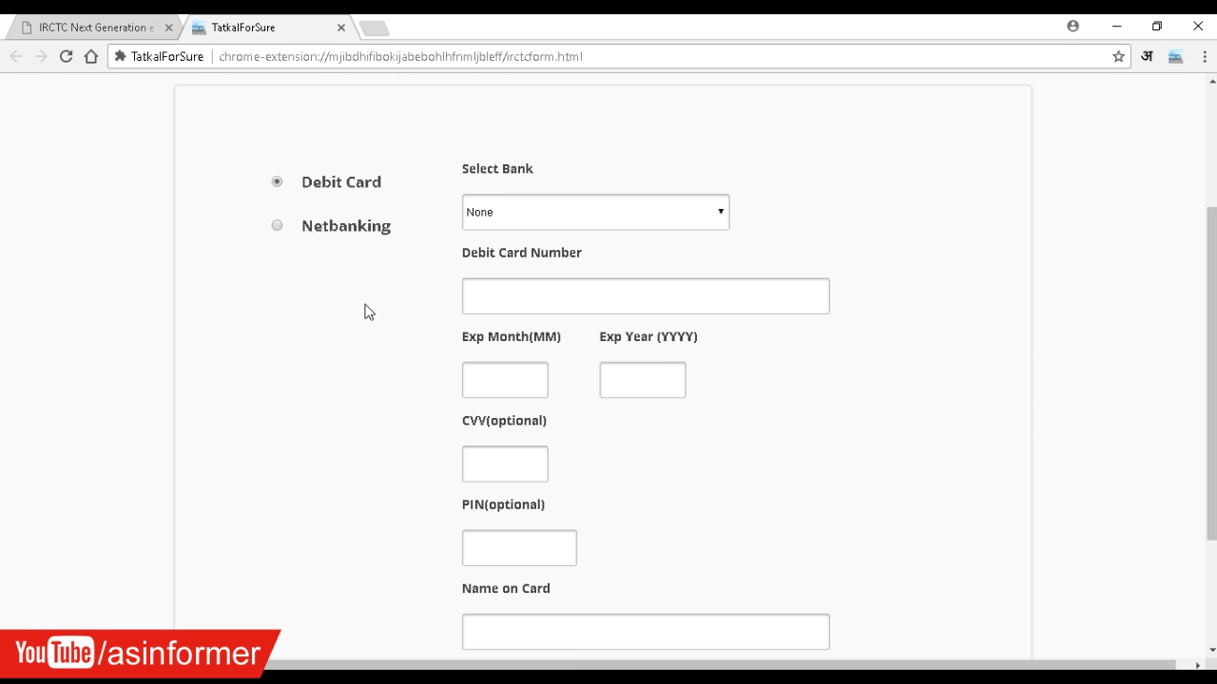
pyautogui.scroll(1, 371, 306)
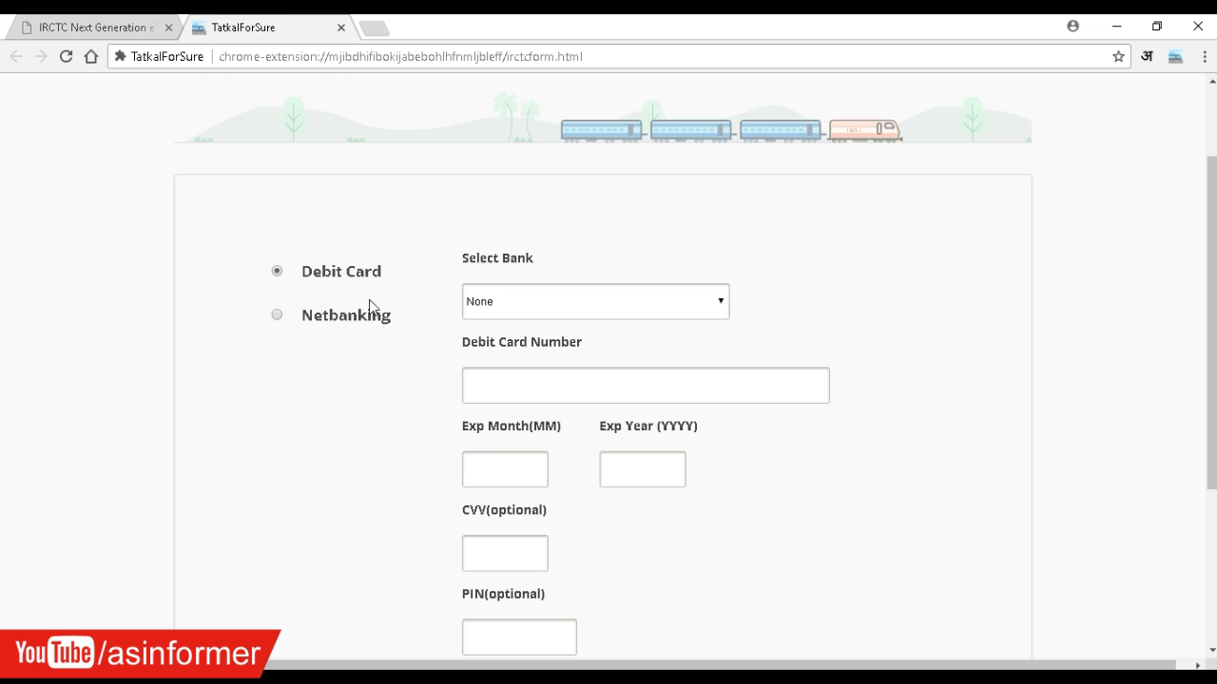
pyautogui.scroll(-3, 371, 306)
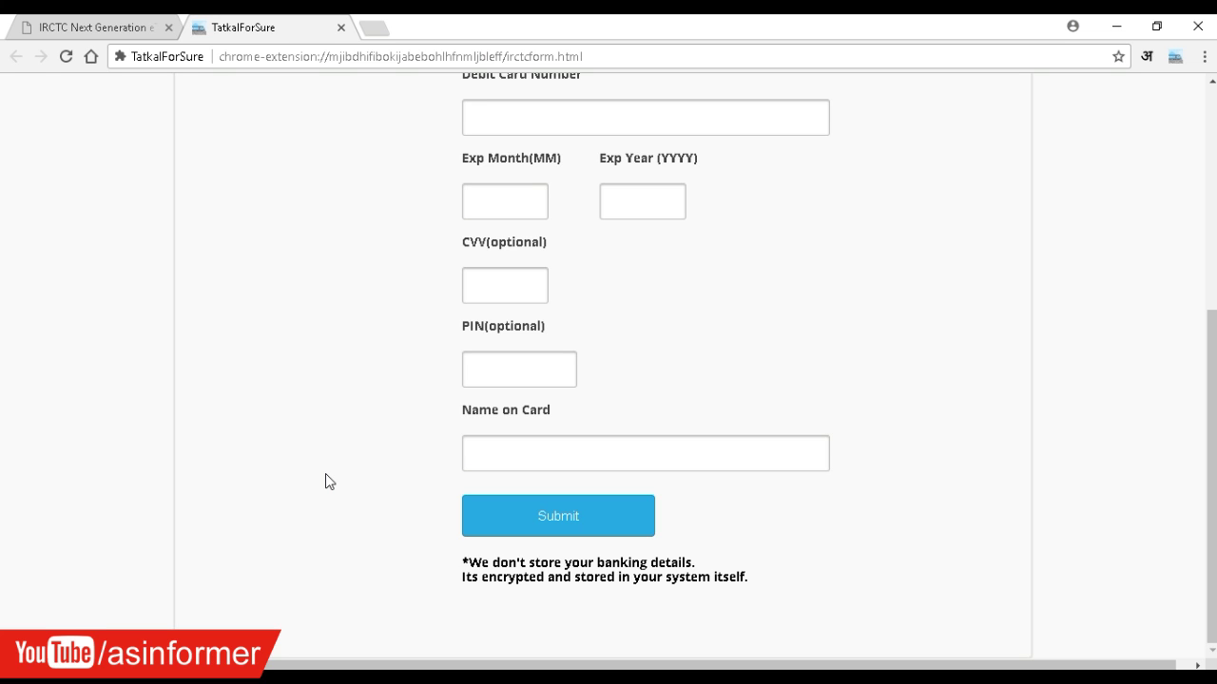
pyautogui.scroll(1, 325, 473)
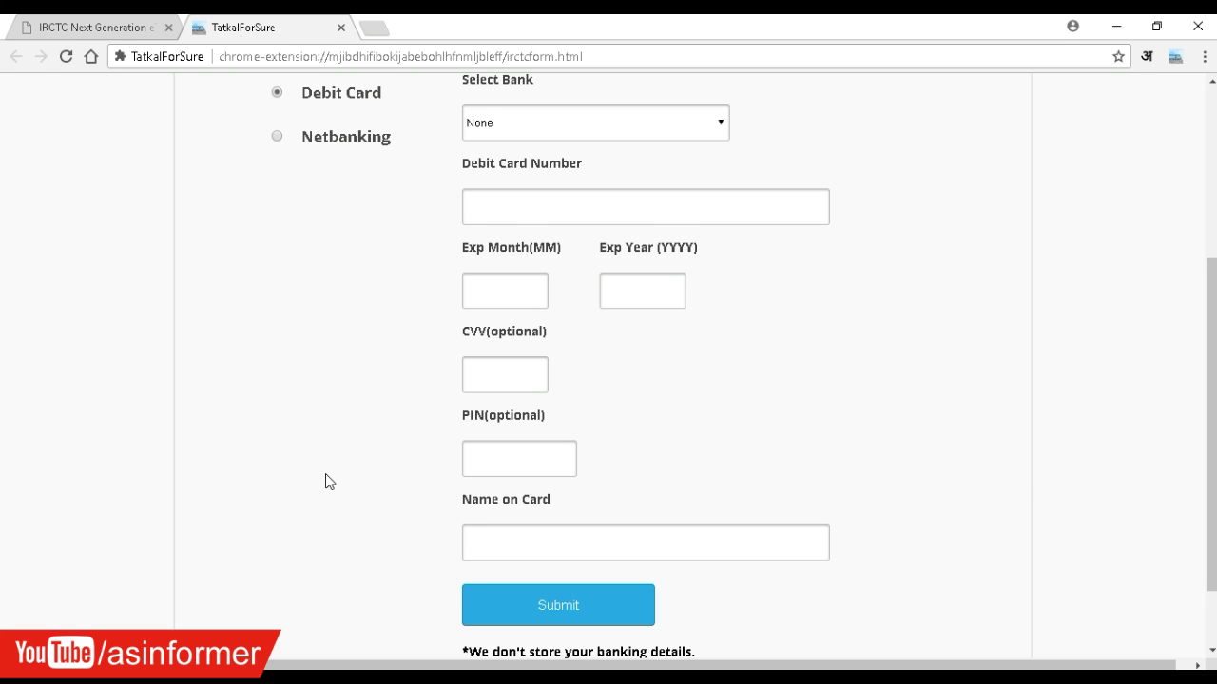
pyautogui.scroll(1, 324, 473)
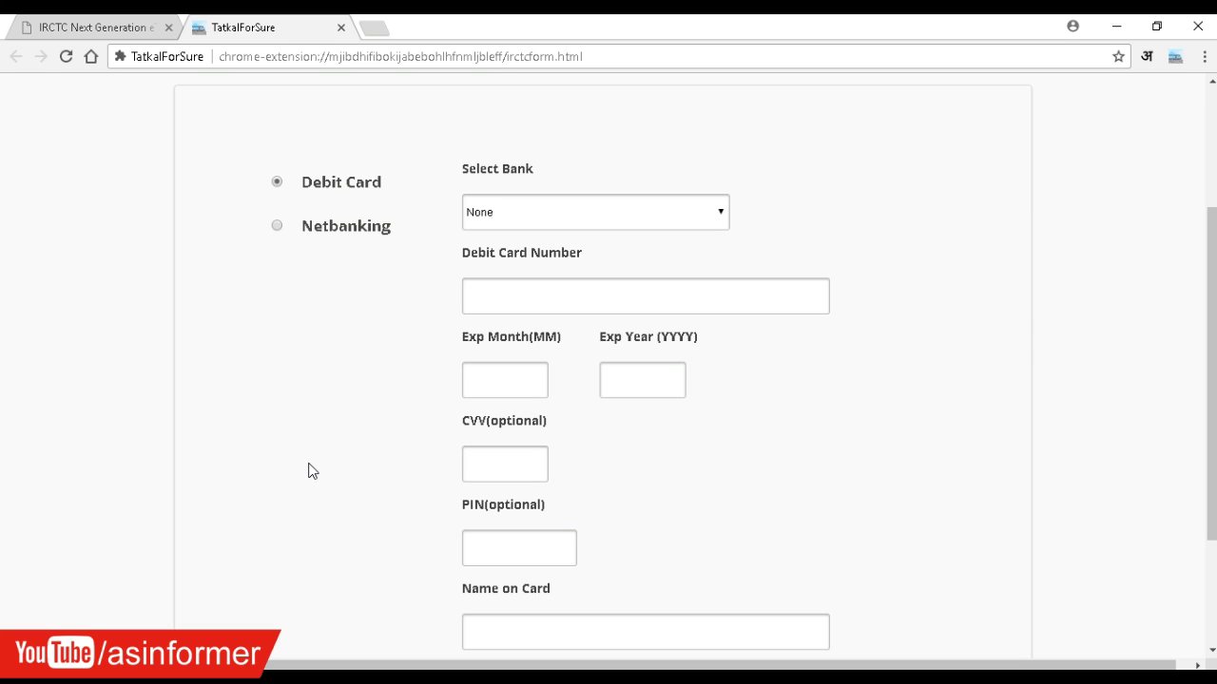
pyautogui.scroll(-2, 308, 471)
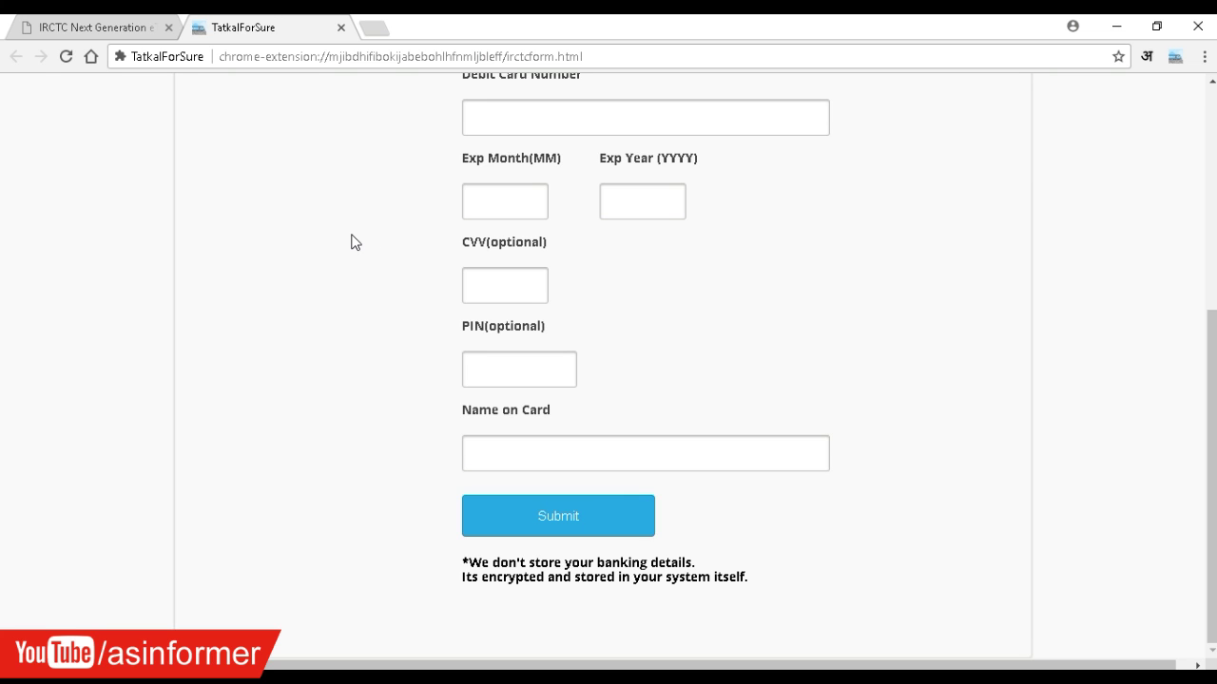
pyautogui.scroll(4, 372, 285)
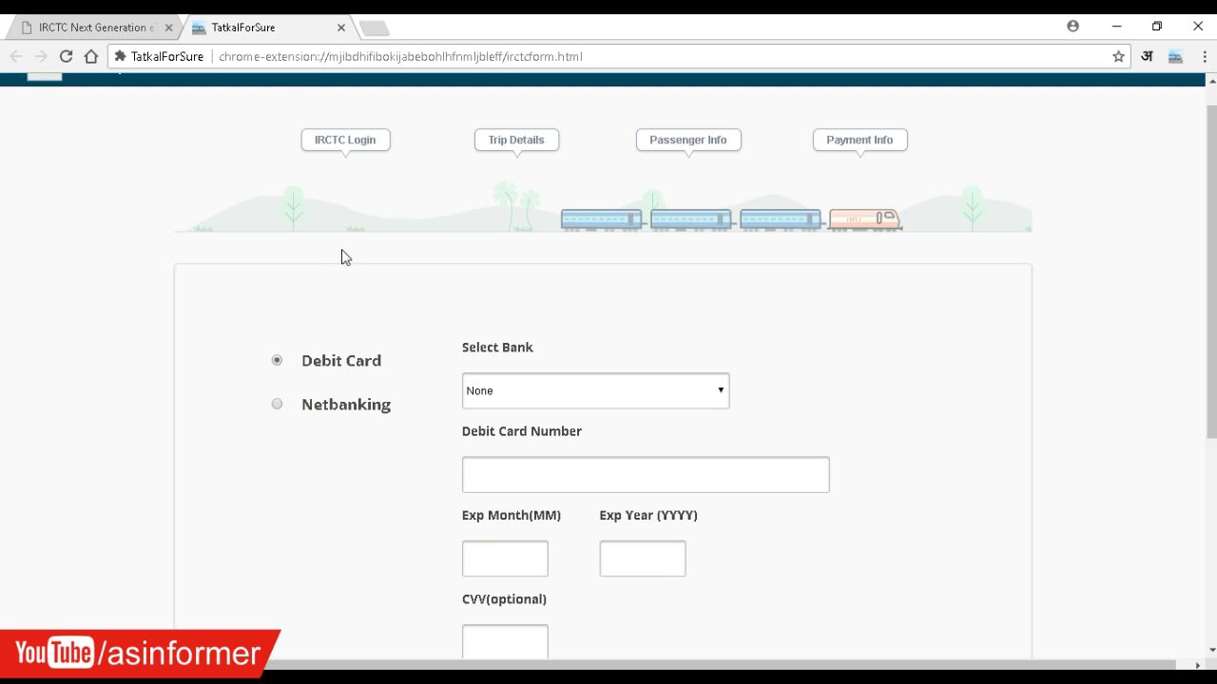
# - Choose State Bank Of India and enter the debit card number, expiring 12/2019
pyautogui.scroll(-1, 349, 256)
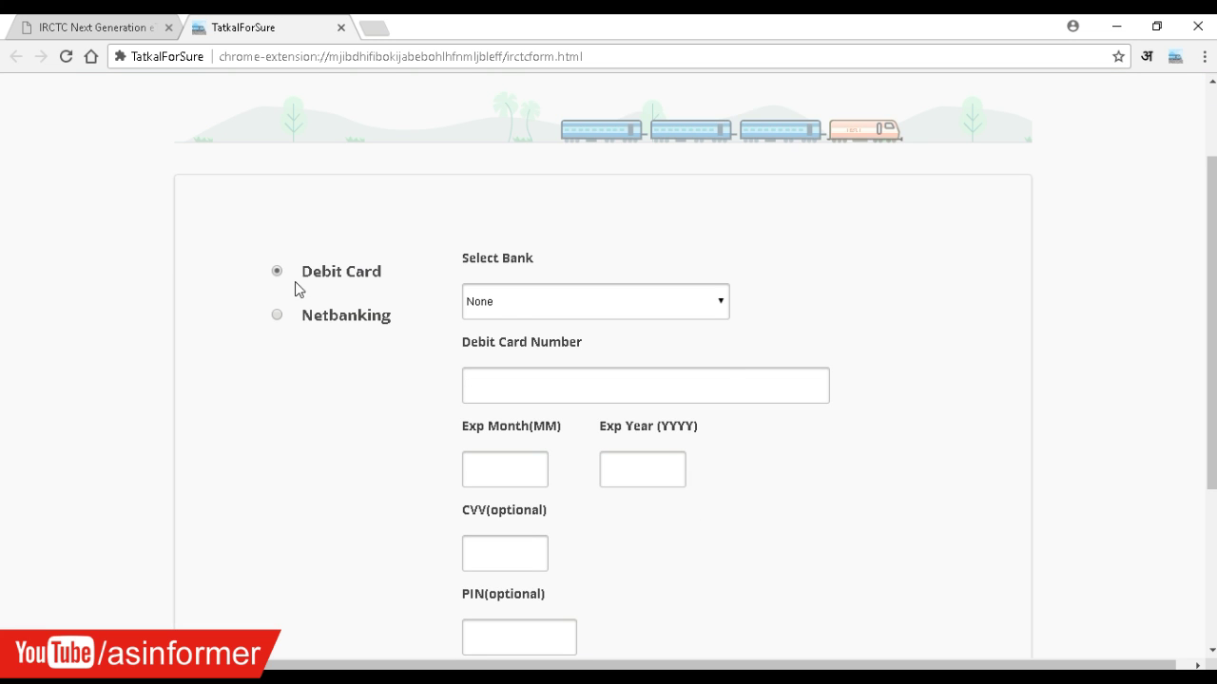
pyautogui.click(518, 308)
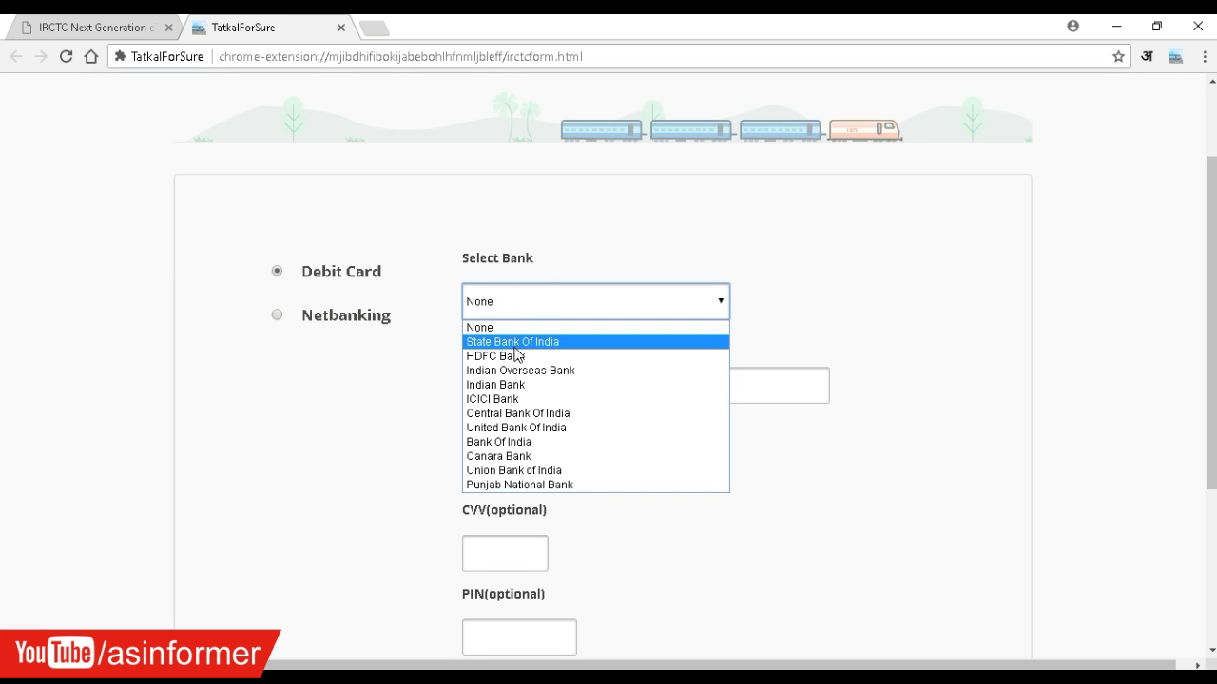
pyautogui.click(514, 346)
pyautogui.click(540, 383)
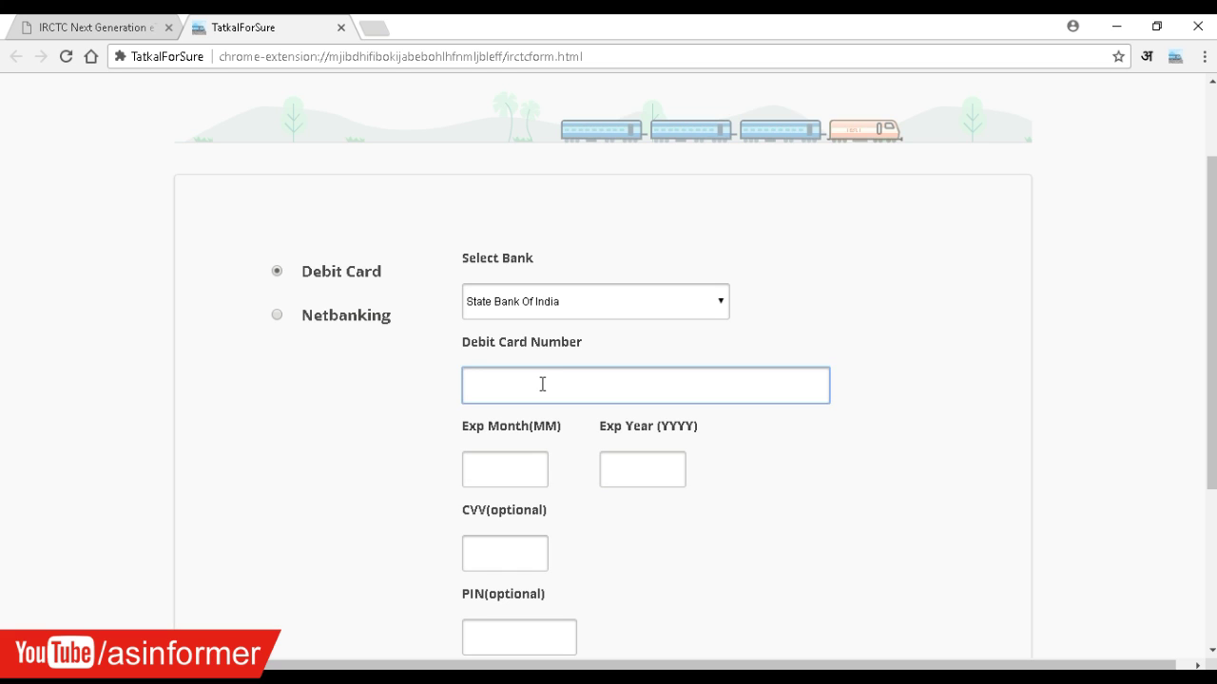
pyautogui.write('454545454545')
pyautogui.click(497, 463)
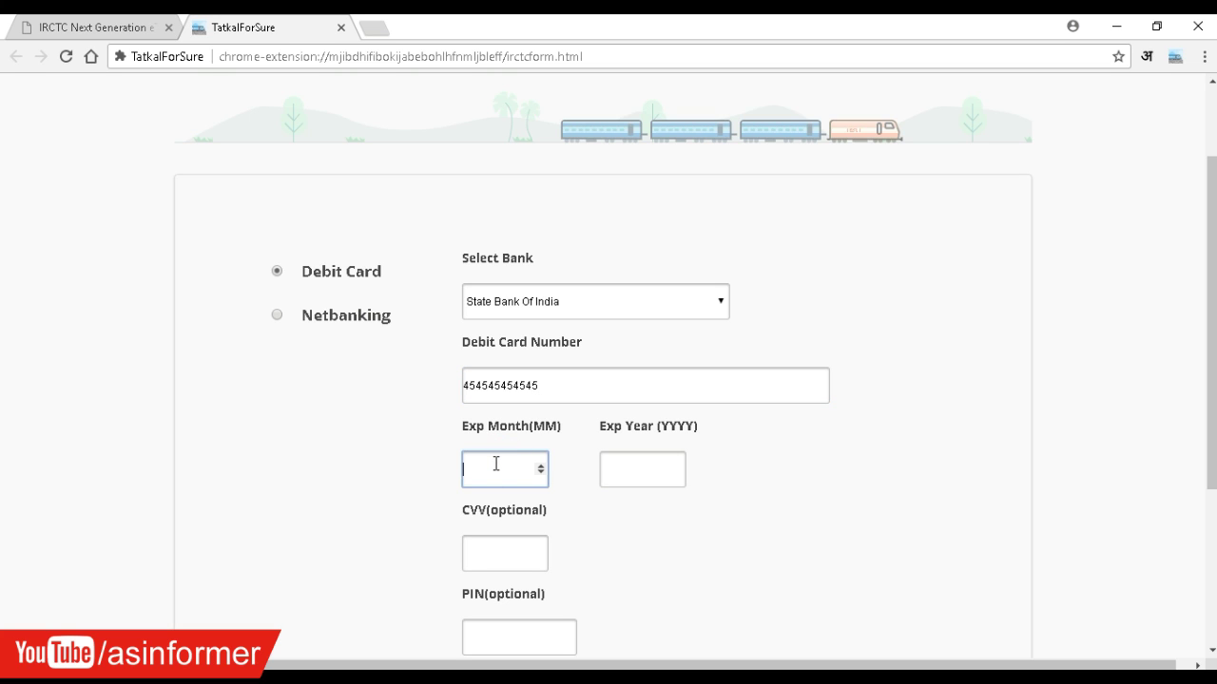
pyautogui.write('12')
pyautogui.click(622, 472)
pyautogui.write('2019')
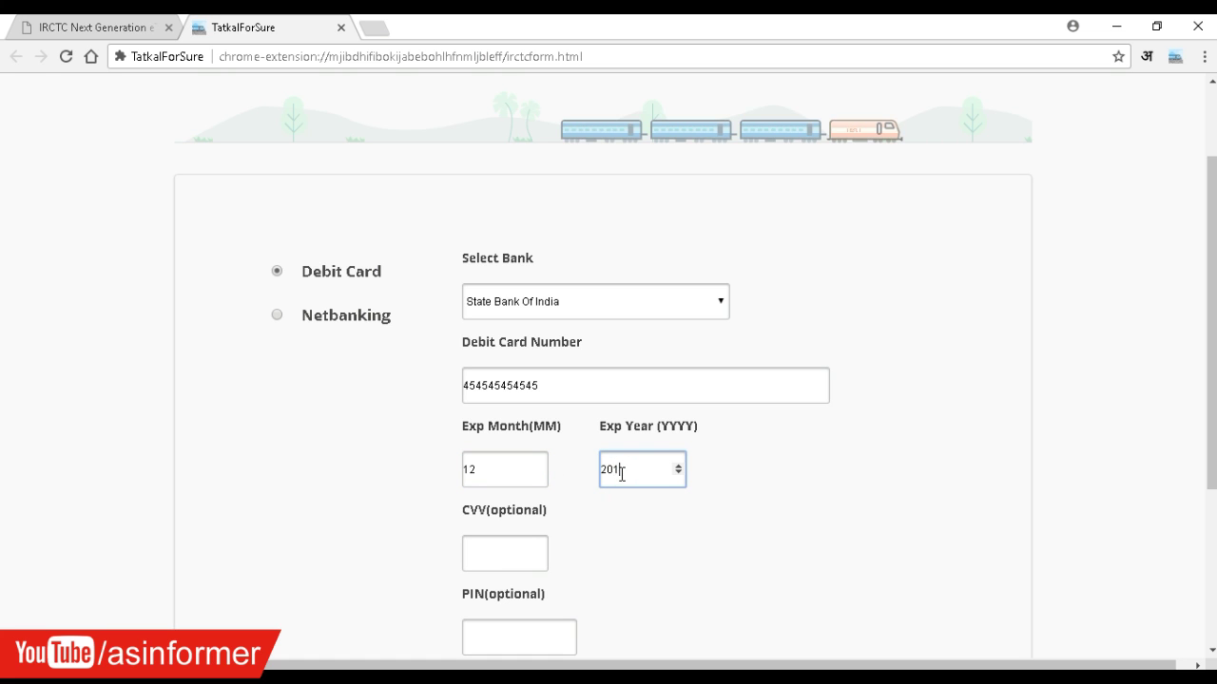
# - Fill in the card's CVV, PIN and cardholder name, then submit the trip
pyautogui.scroll(-2, 604, 469)
pyautogui.click(512, 377)
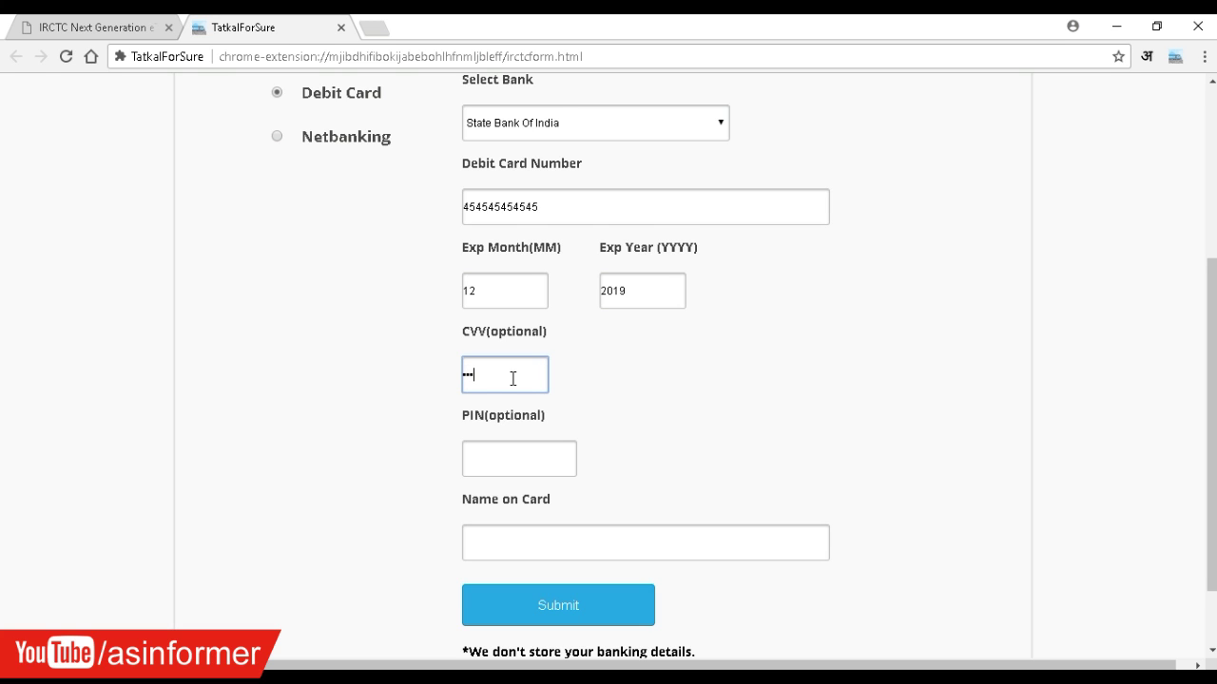
pyautogui.click(556, 448)
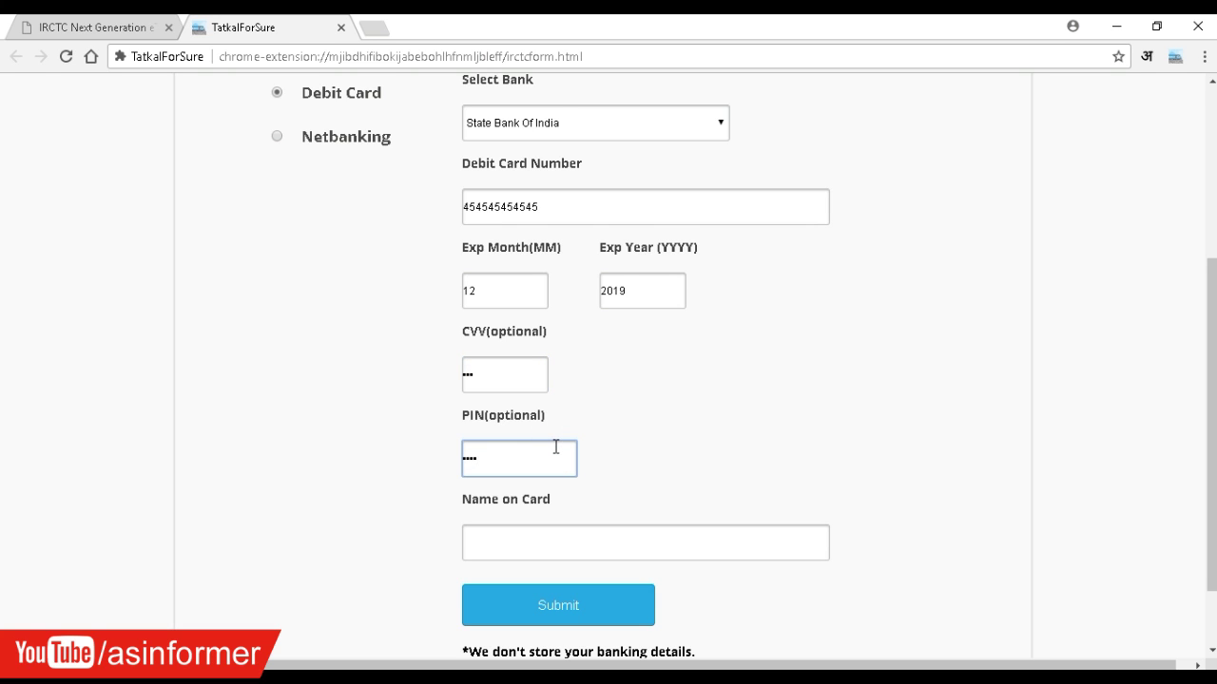
pyautogui.scroll(-1, 556, 446)
pyautogui.click(556, 448)
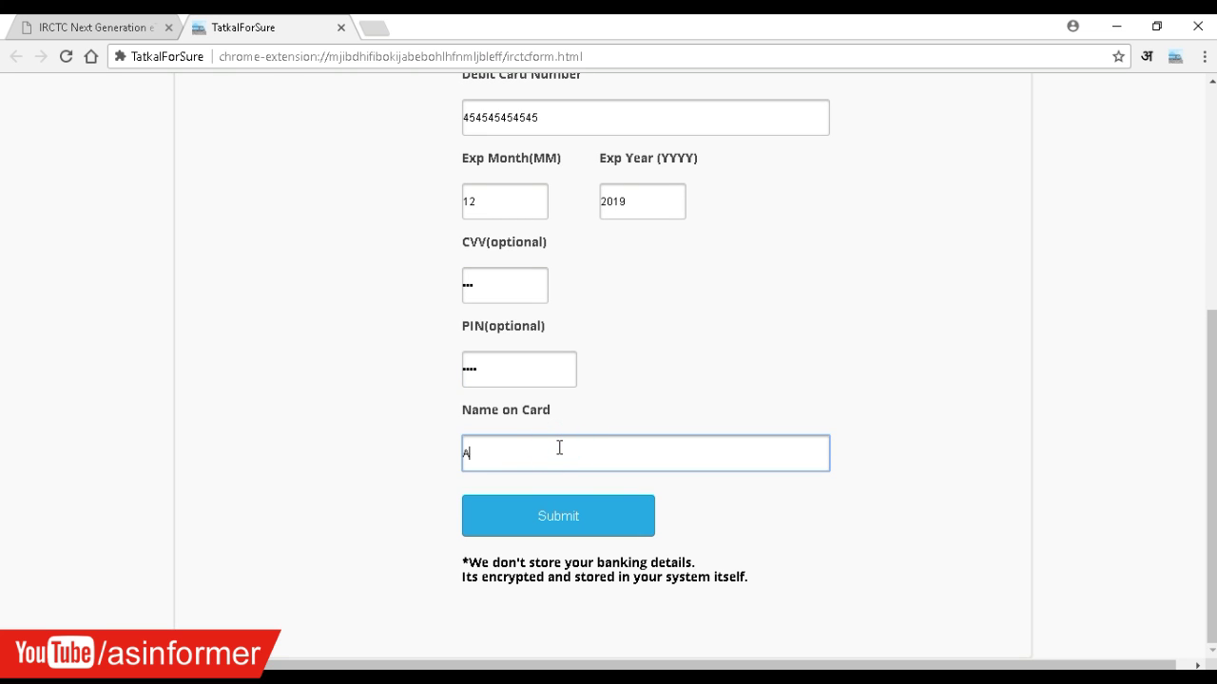
pyautogui.click(560, 528)
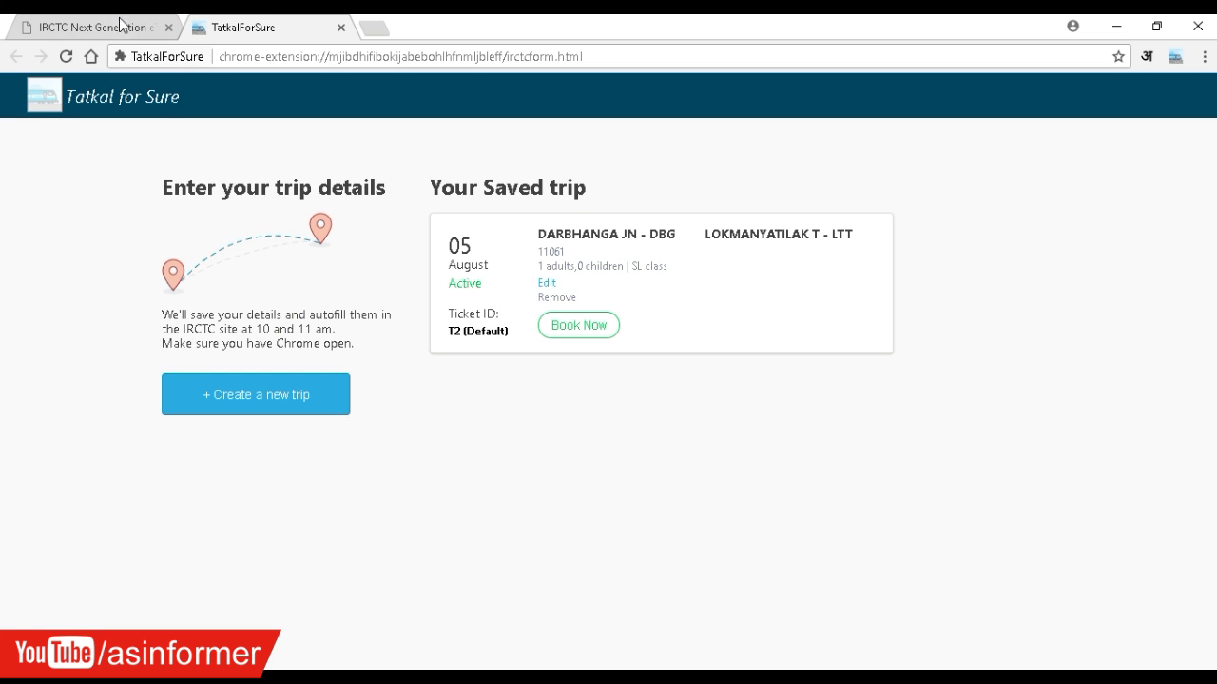
# - Close the old IRCTC tab and start booking the saved DBG to LTT trip
pyautogui.click(169, 34)
pyautogui.click(169, 29)
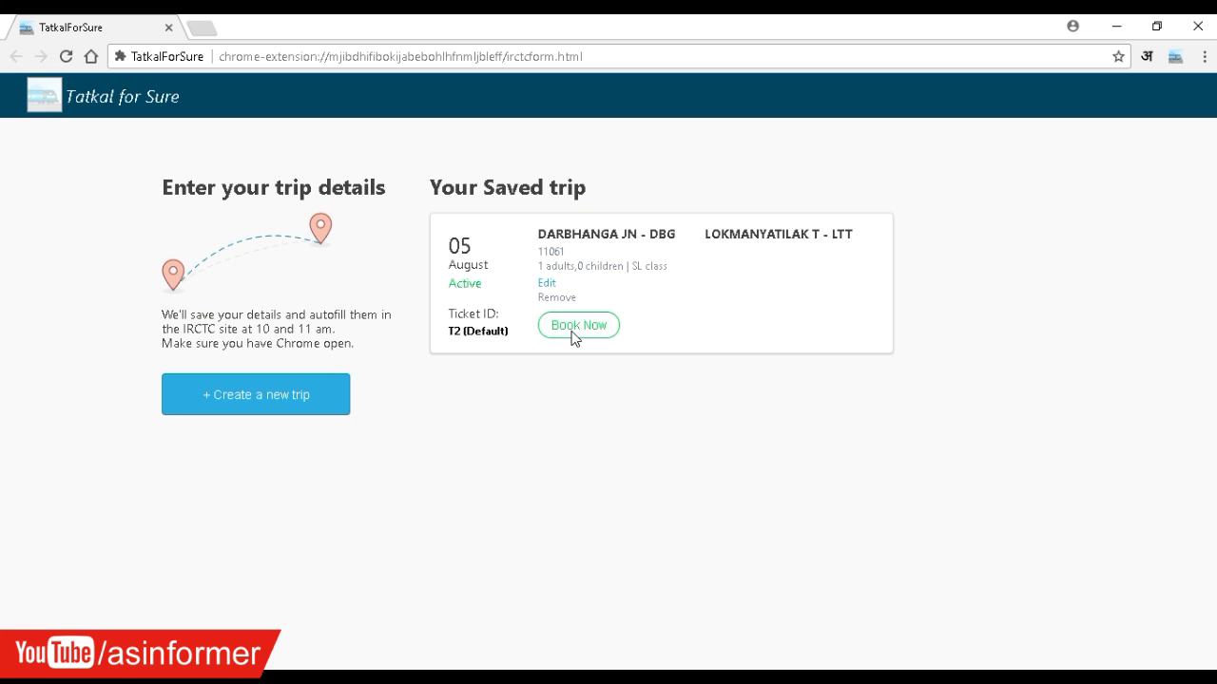
pyautogui.click(575, 333)
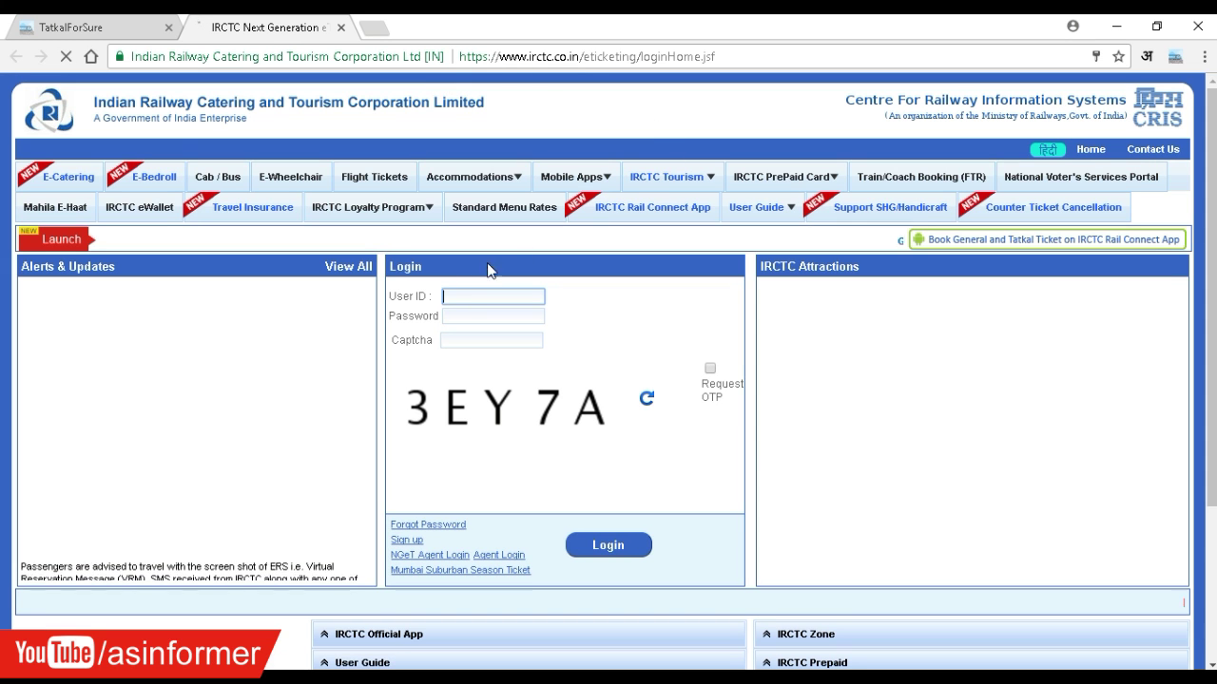
# - Enter the displayed captcha characters and log in to IRCTC
pyautogui.click(464, 340)
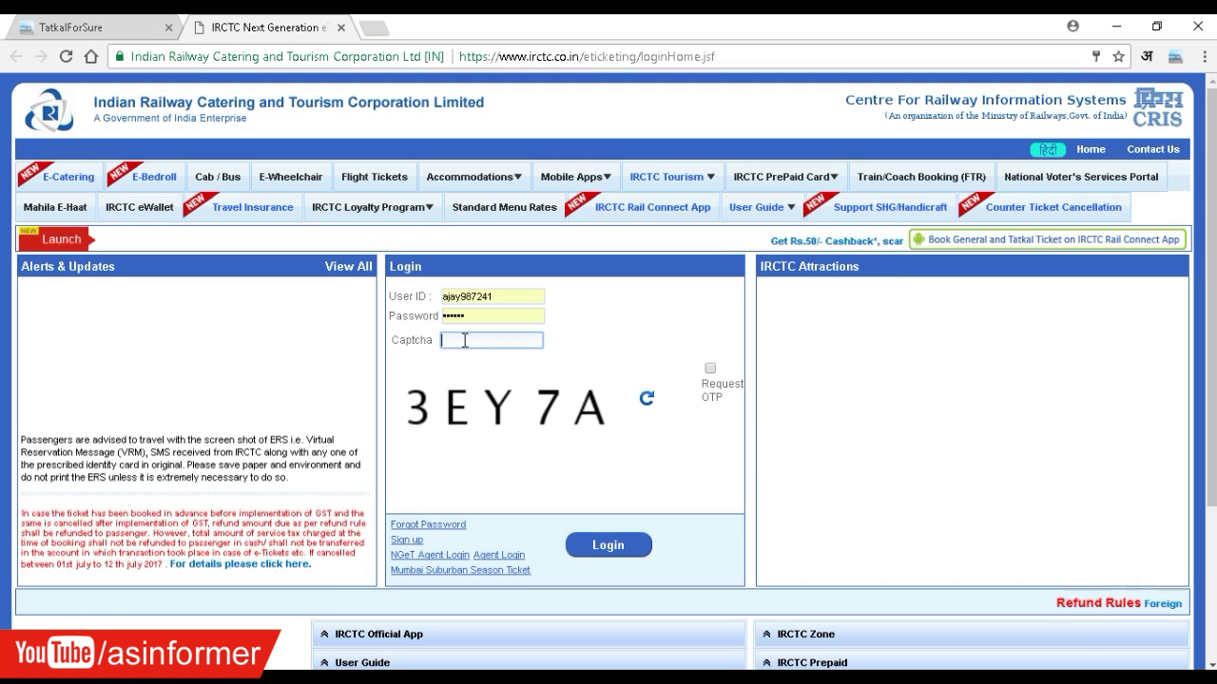
pyautogui.write('3E')
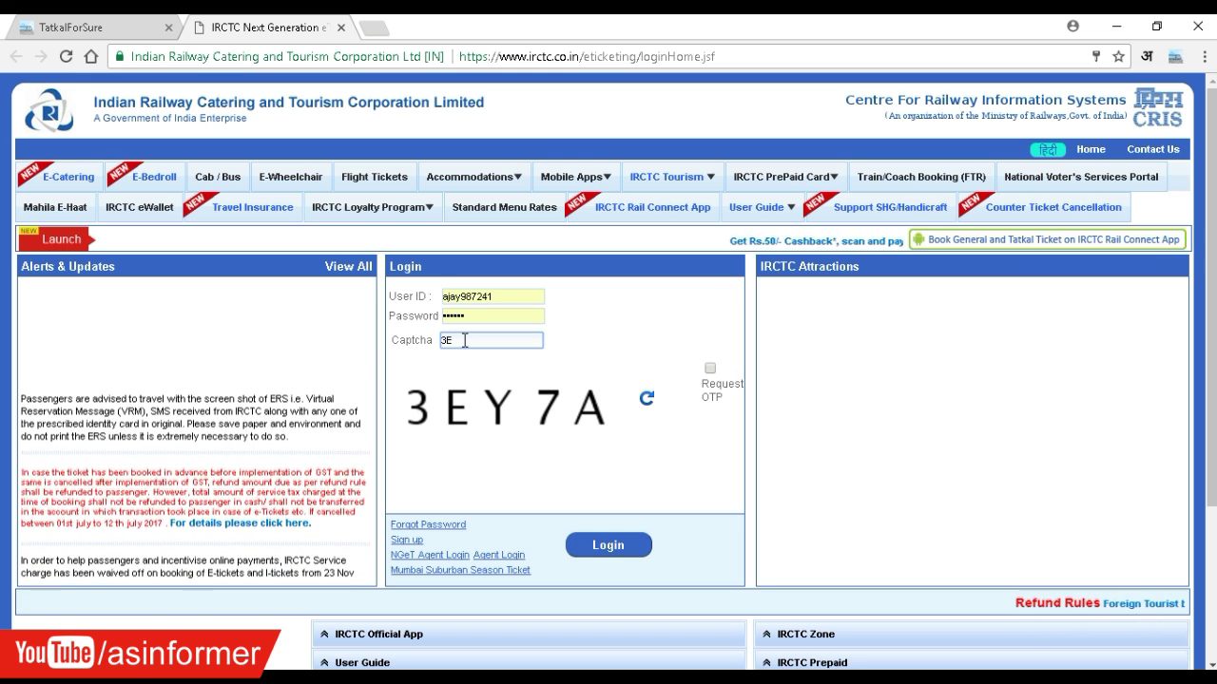
pyautogui.write('Y7')
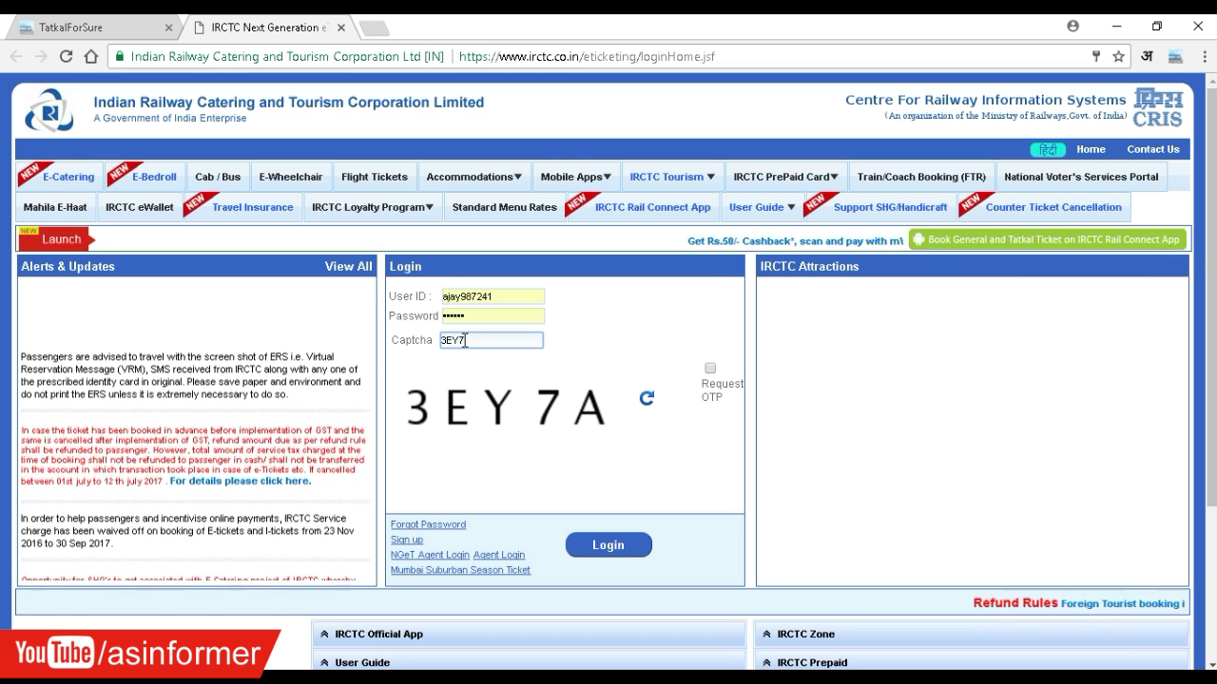
pyautogui.write('A')
pyautogui.click(617, 546)
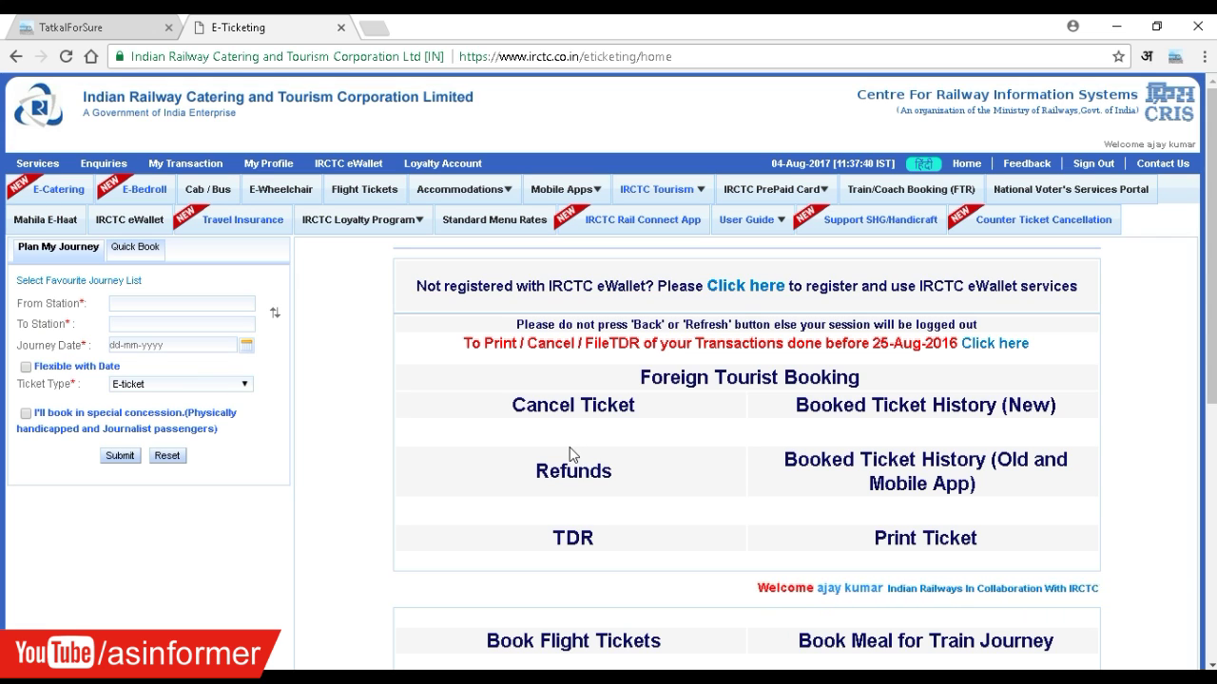
# - Close the IRCTC E-Ticketing tab with Ctrl+W, keeping the TatkalForSure saved trip page
pyautogui.click(69, 27)
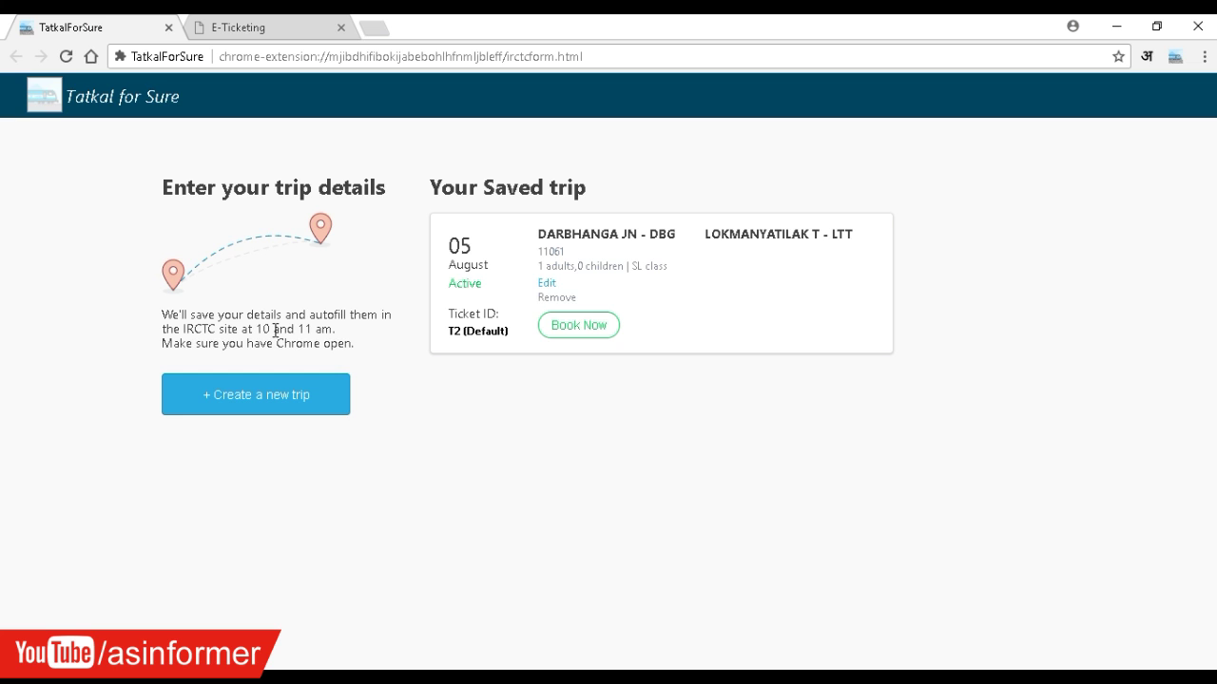
pyautogui.click(274, 27)
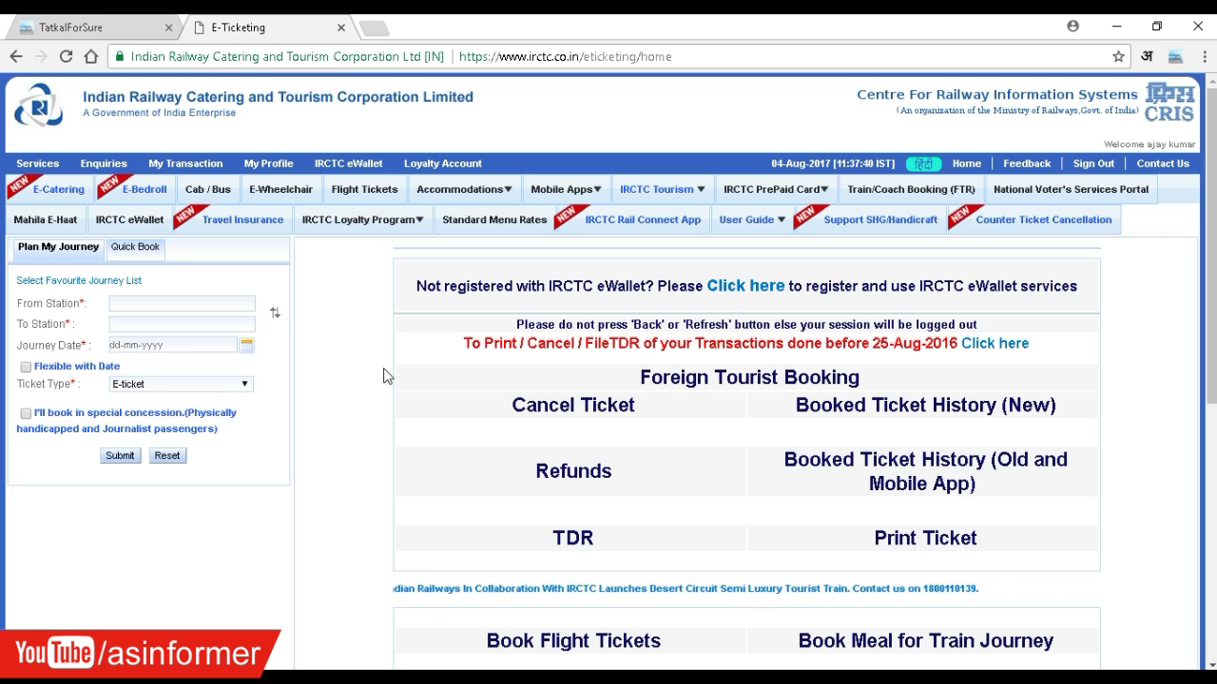
pyautogui.hotkey('ctrl', 'w')
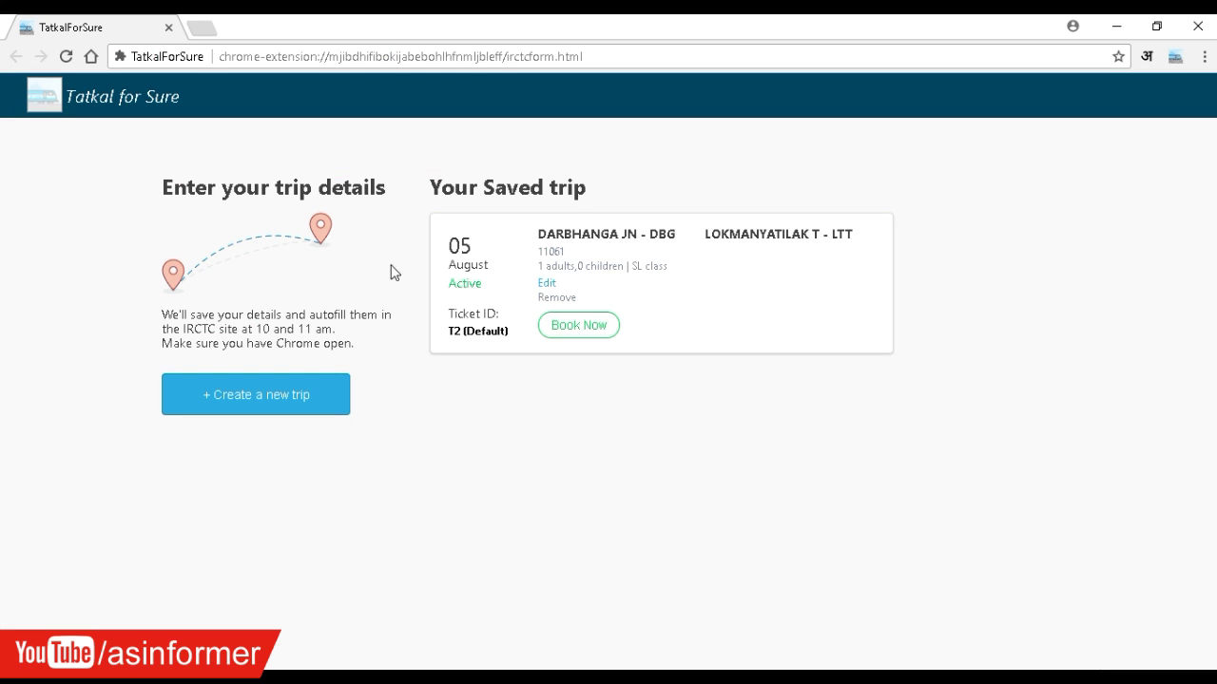